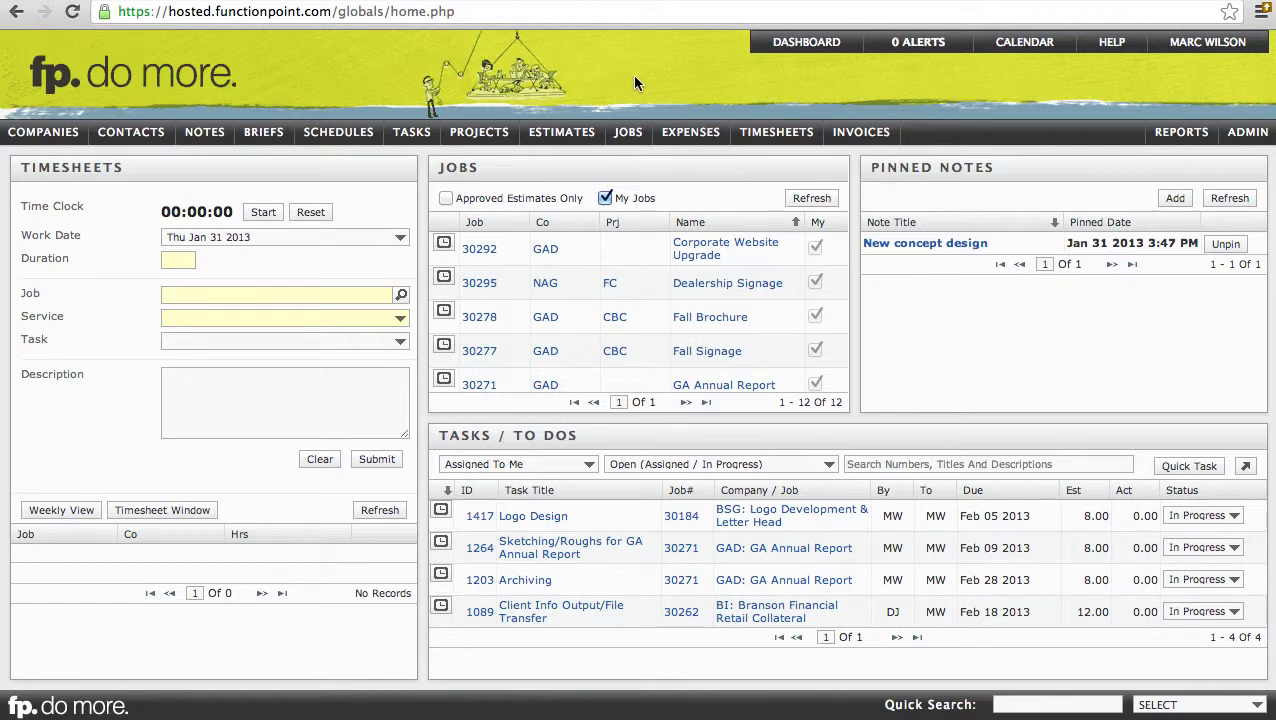
Step: Open a new multi-line expense form
{"action": "mouse_move", "coordinate": [694, 141]}
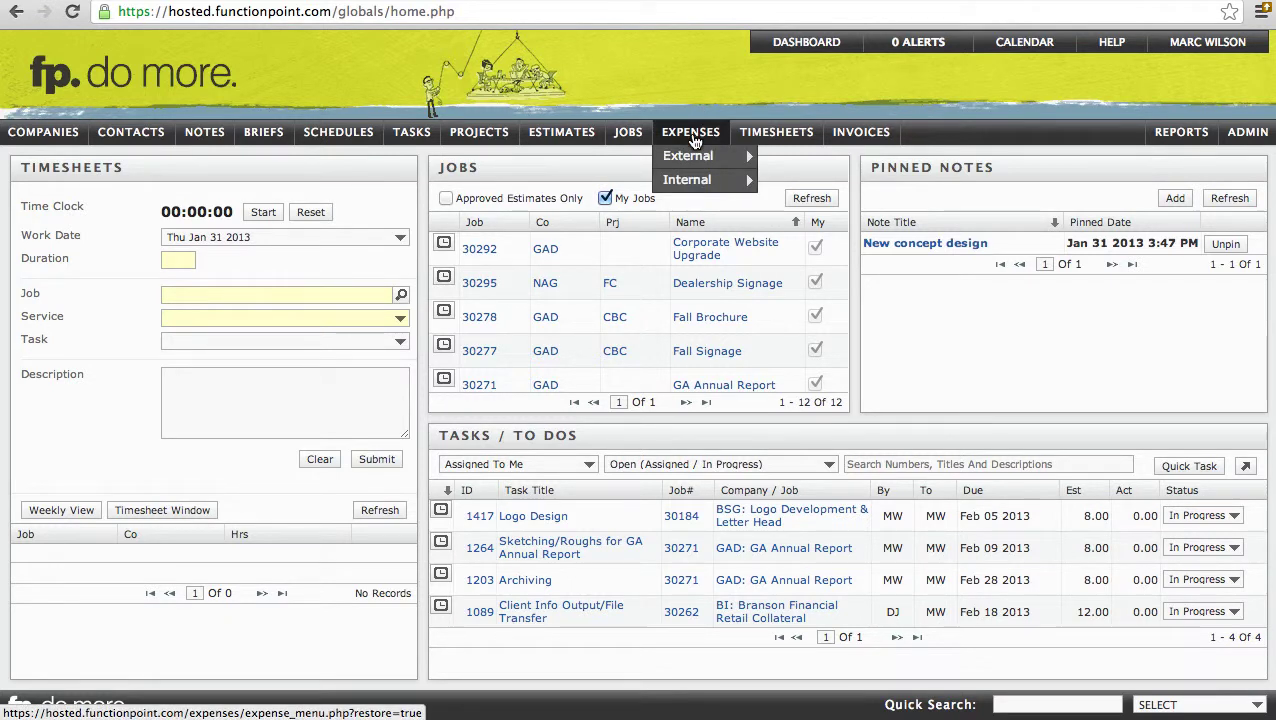
{"action": "mouse_move", "coordinate": [704, 180]}
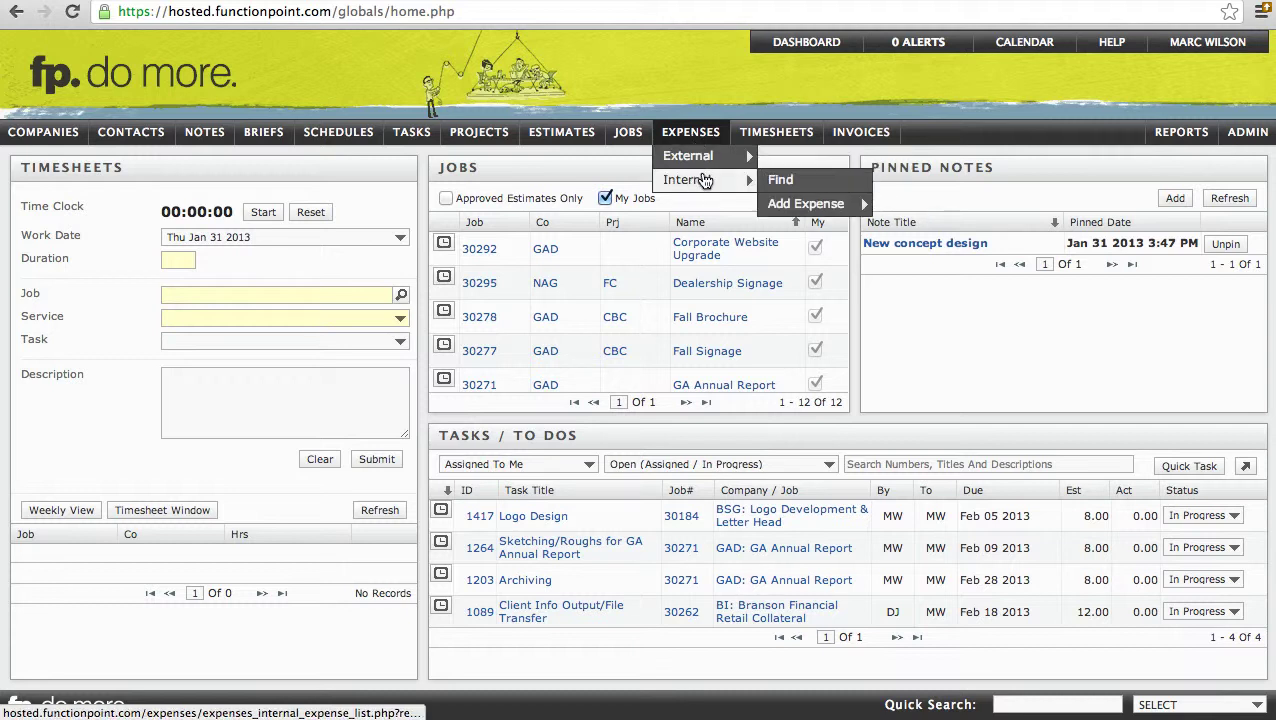
{"action": "mouse_move", "coordinate": [796, 214]}
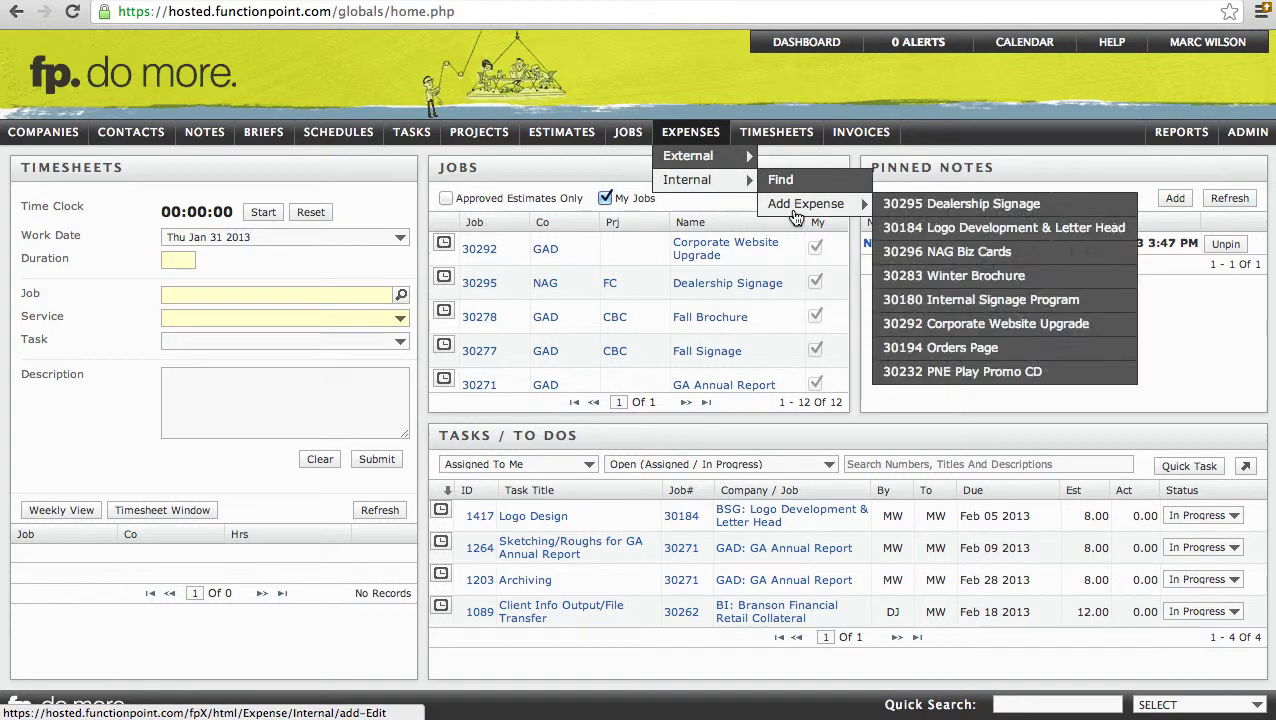
{"action": "left_click", "coordinate": [780, 183]}
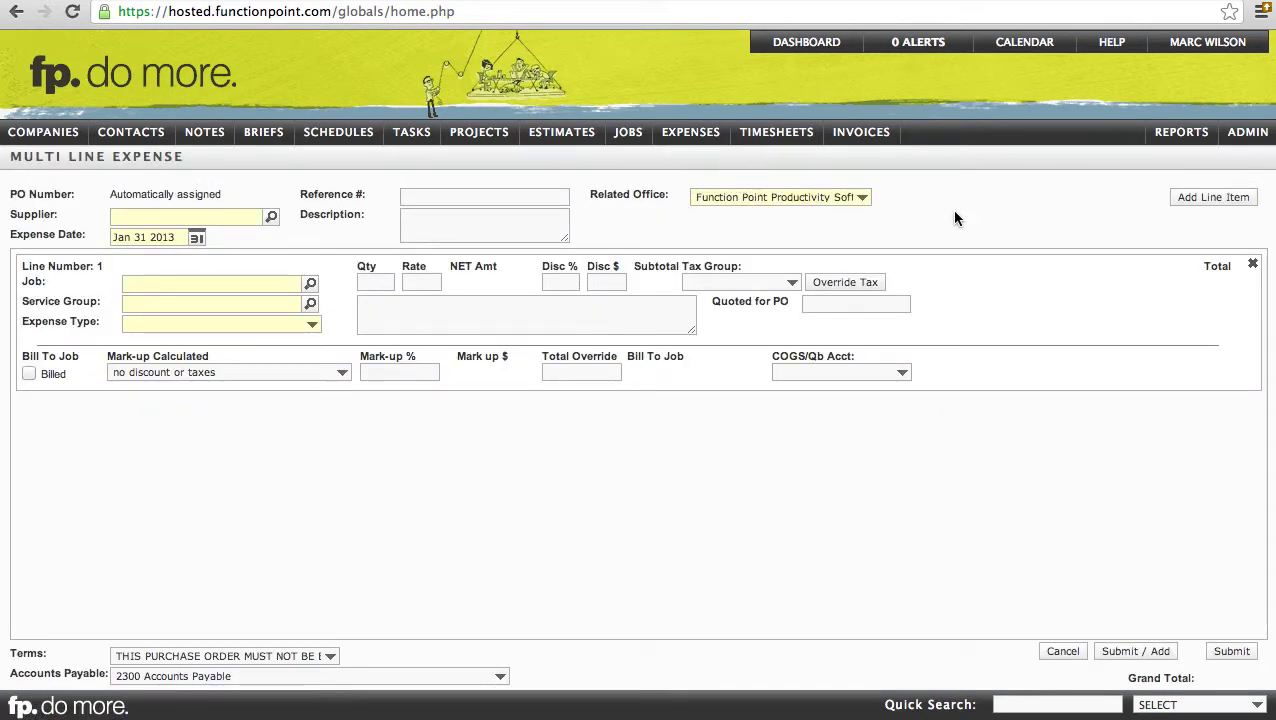
Step: Add a second line item to the expense and remove the original first line item
{"action": "left_click", "coordinate": [1195, 200]}
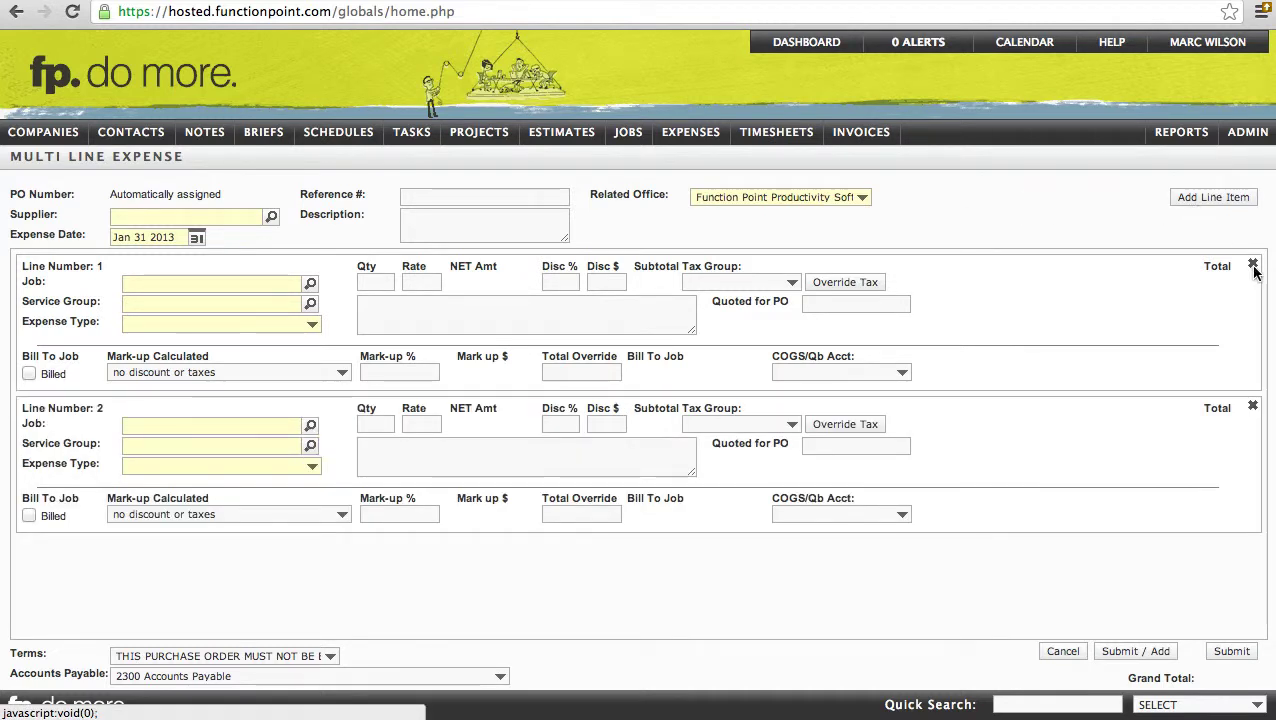
{"action": "left_click", "coordinate": [1251, 265]}
{"action": "left_click", "coordinate": [766, 249]}
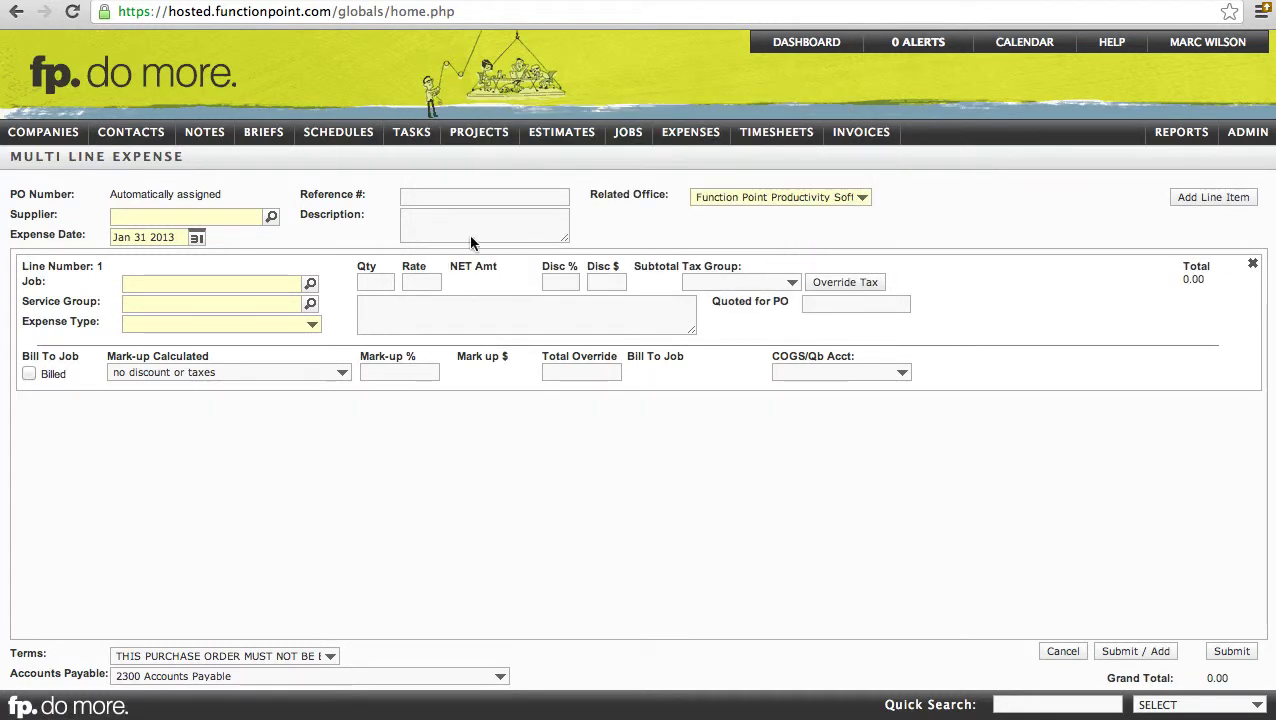
Step: Search the suppliers for "print" and choose Starboarding Custom Printing as the expense's supplier
{"action": "left_click", "coordinate": [165, 217]}
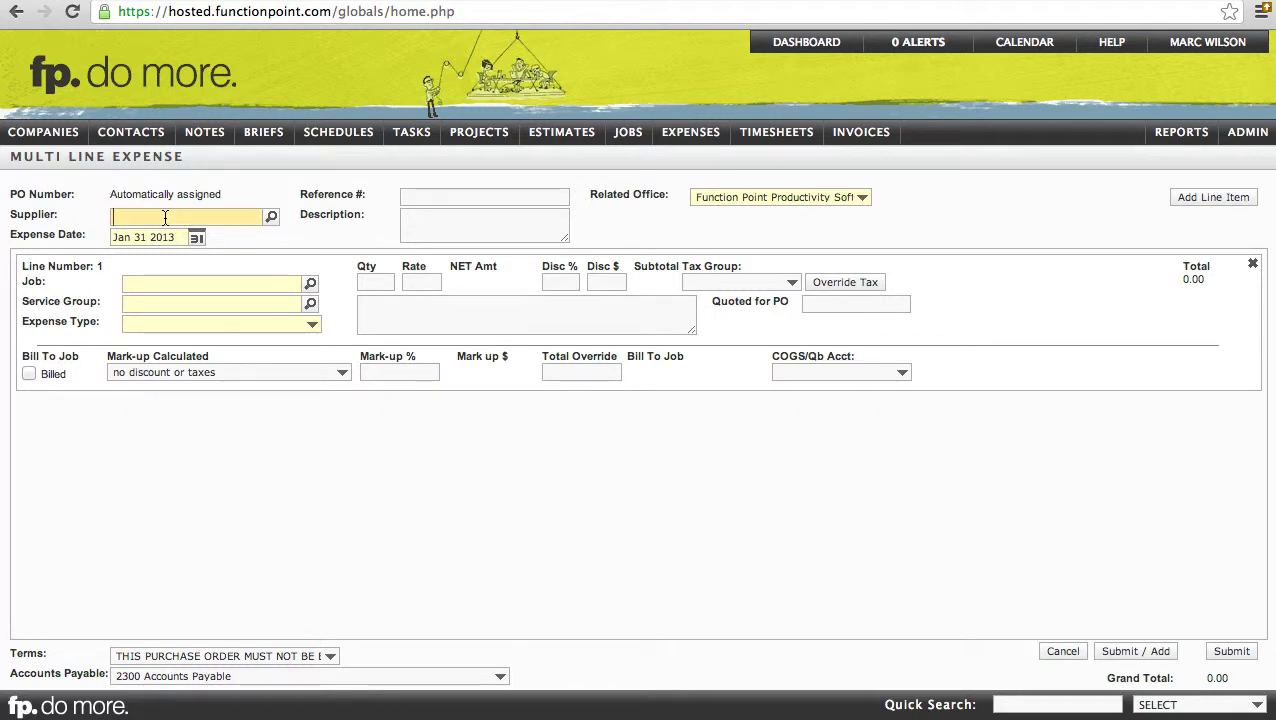
{"action": "left_click", "coordinate": [270, 225]}
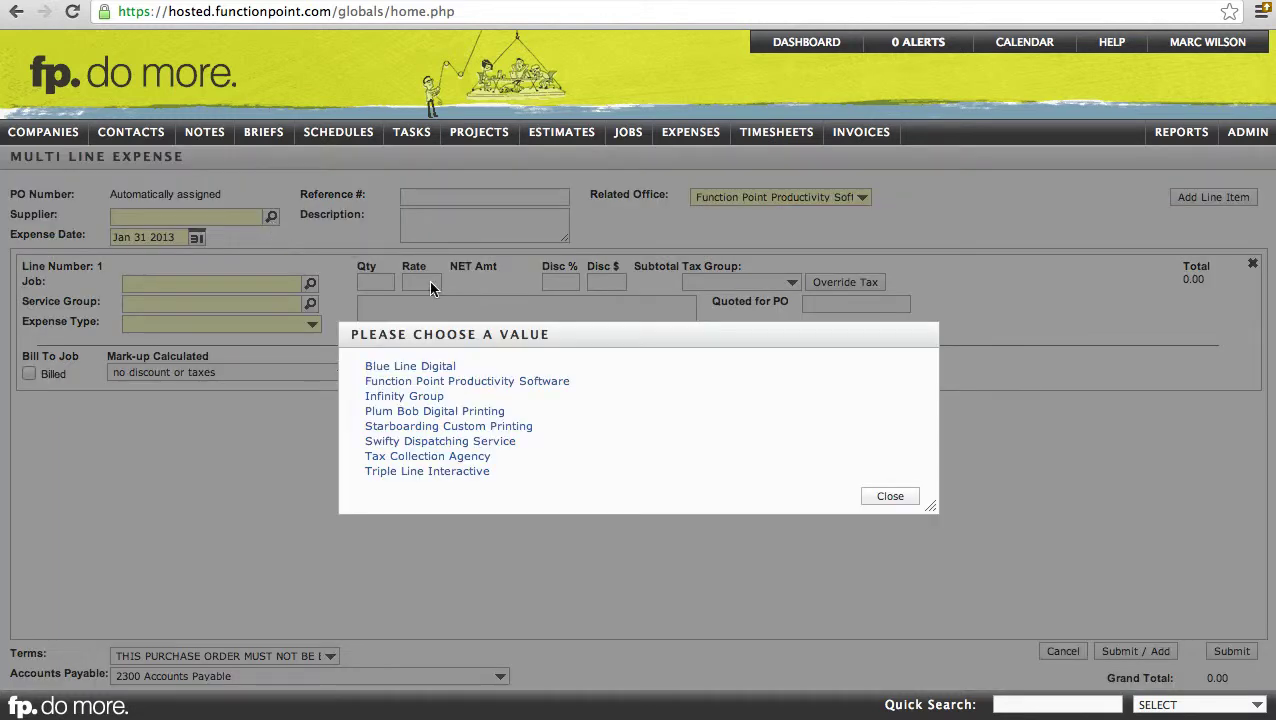
{"action": "left_click", "coordinate": [890, 499]}
{"action": "left_click", "coordinate": [232, 218]}
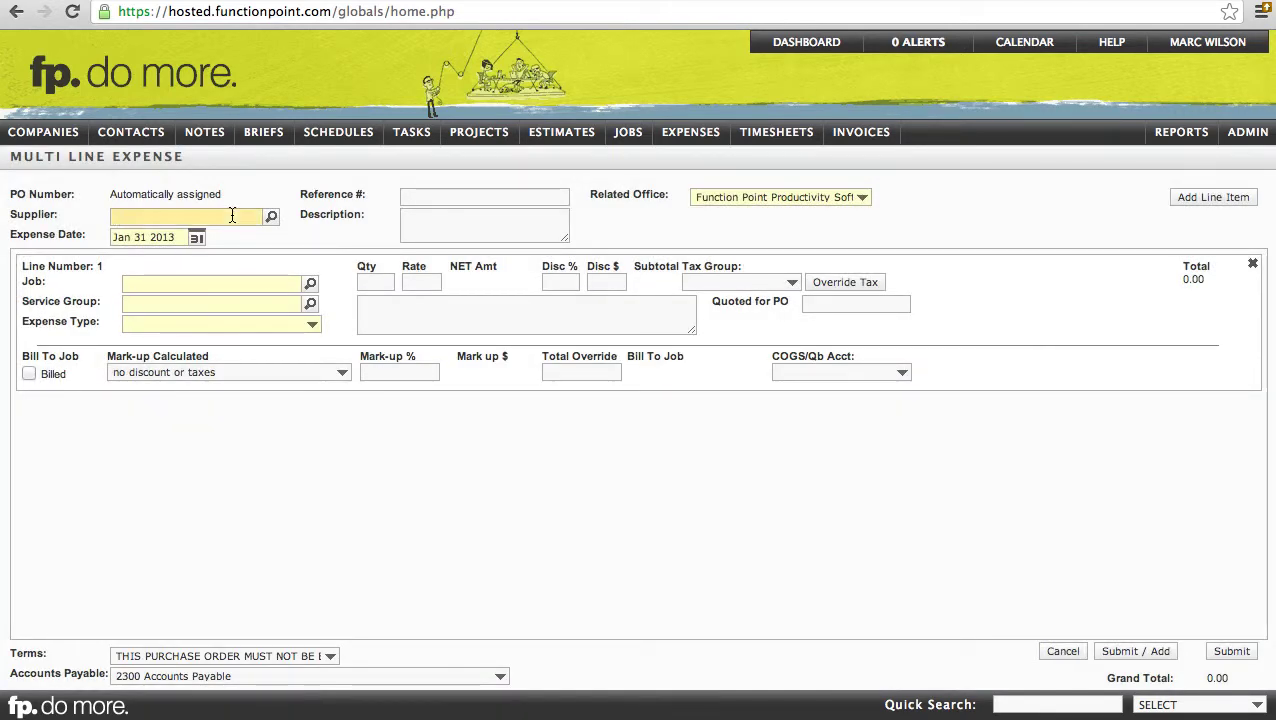
{"action": "type", "text": "print"}
{"action": "key", "text": "Tab"}
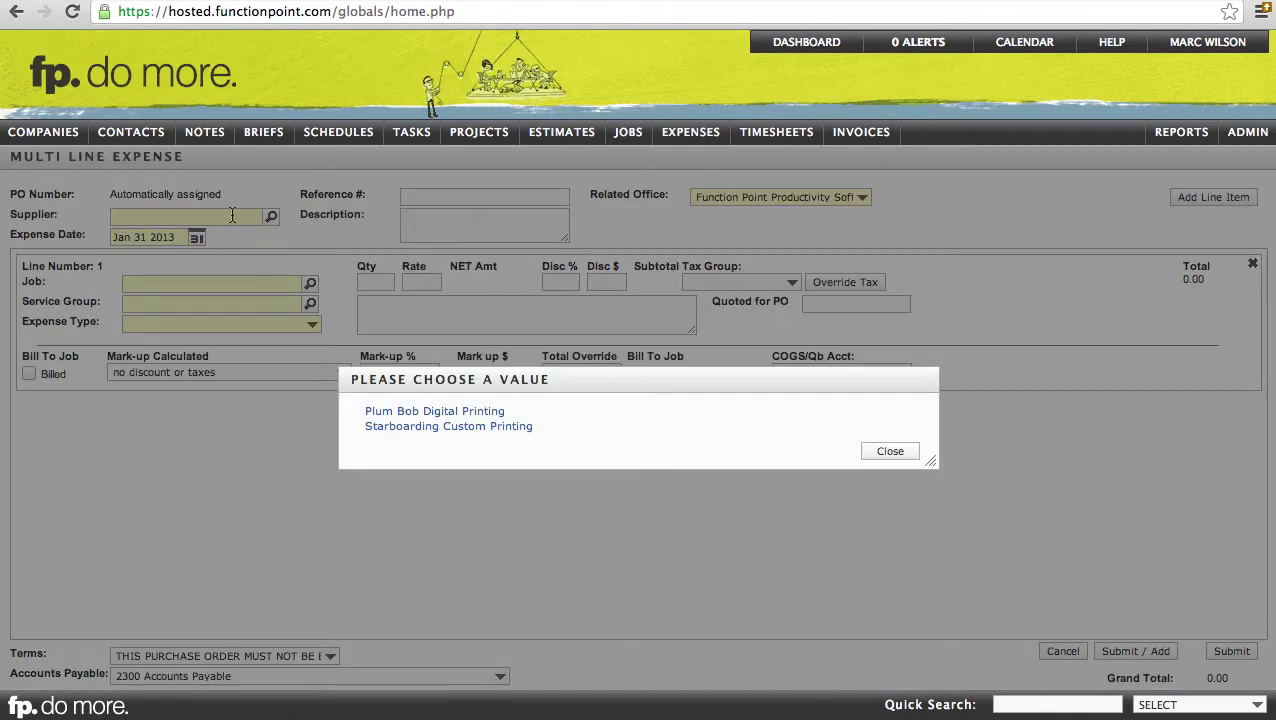
{"action": "left_click", "coordinate": [392, 427]}
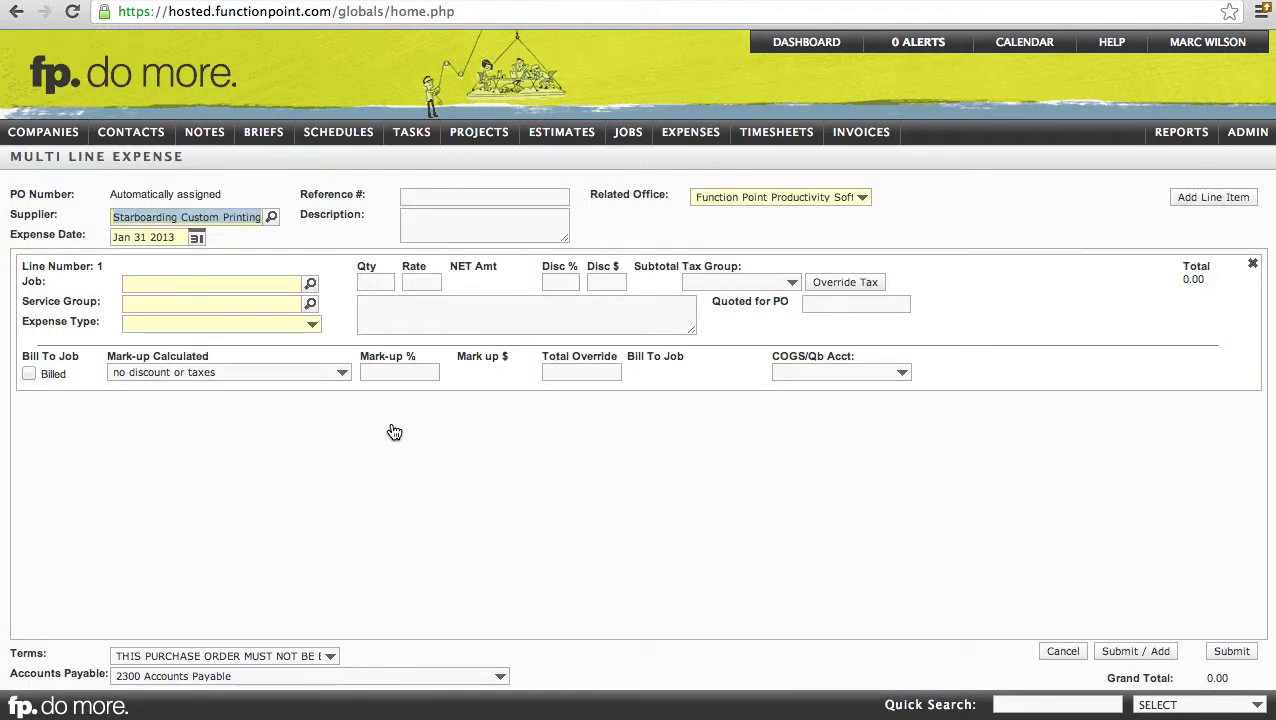
Step: Search the jobs for "dealership" and assign the Dealership Signage job to line item 1
{"action": "left_click", "coordinate": [428, 198]}
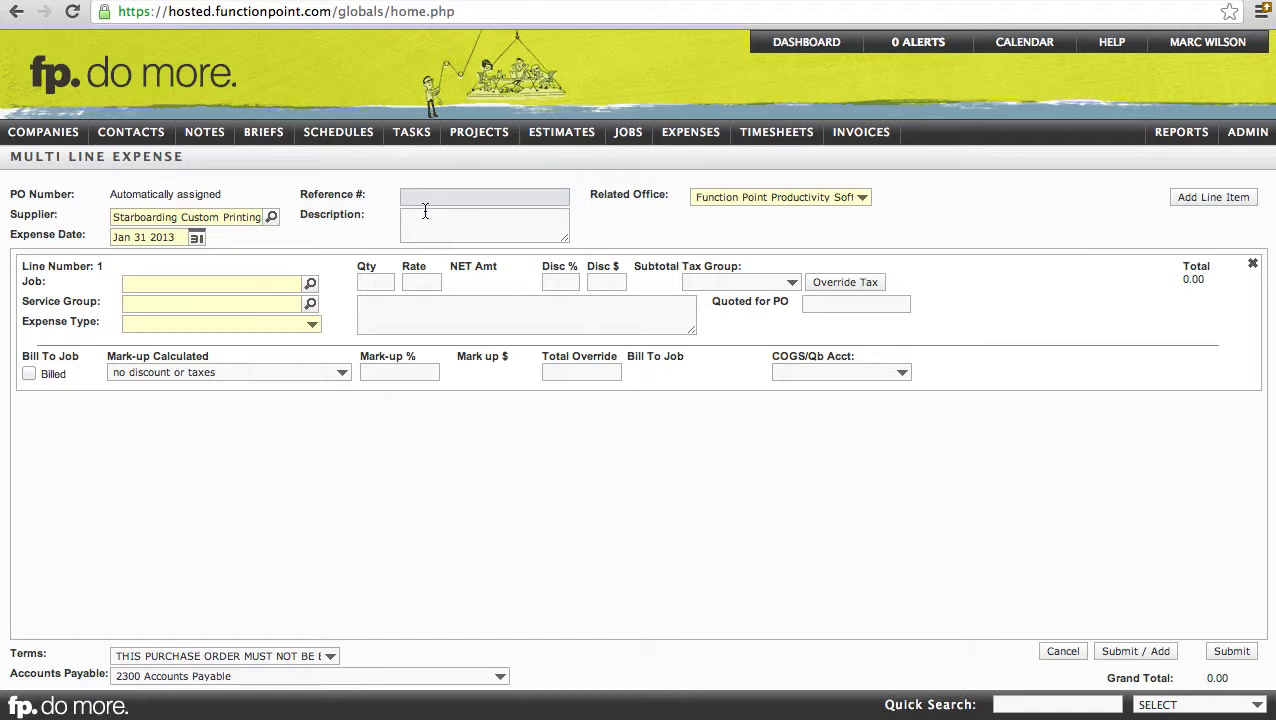
{"action": "left_click", "coordinate": [425, 211]}
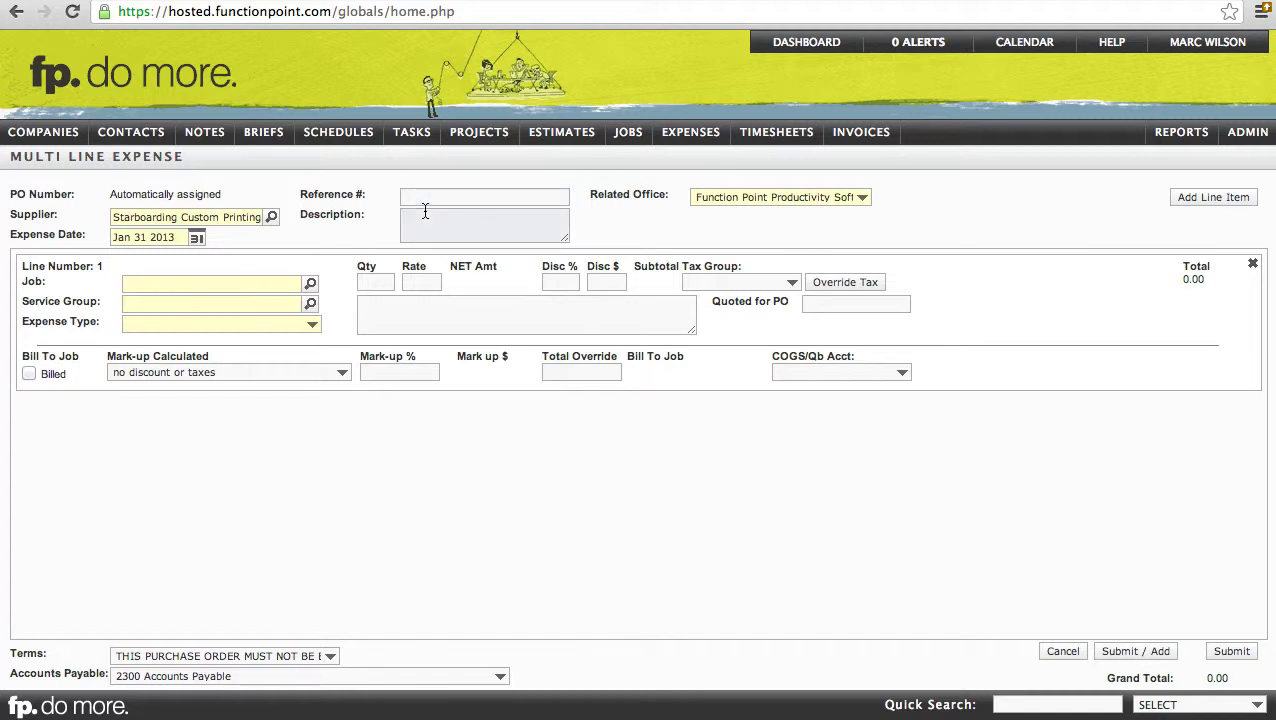
{"action": "left_click", "coordinate": [255, 283]}
{"action": "type", "text": "deal"}
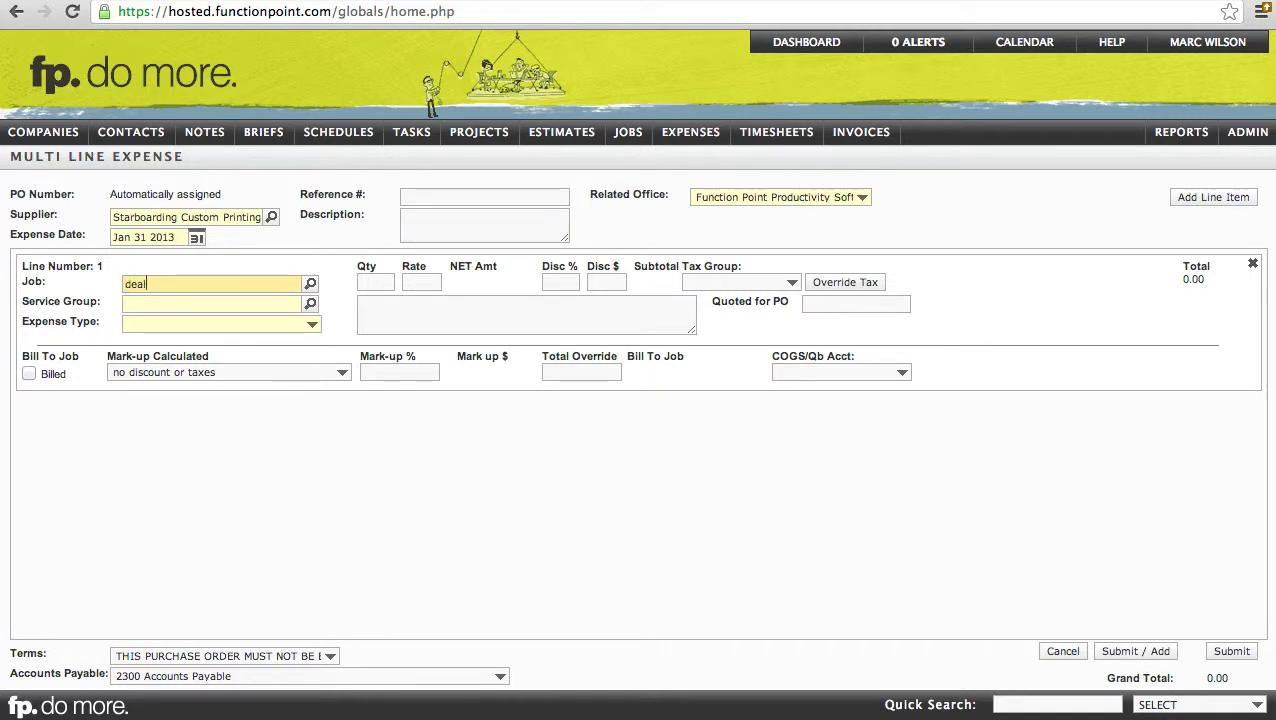
{"action": "type", "text": "ership"}
{"action": "key", "text": "Tab"}
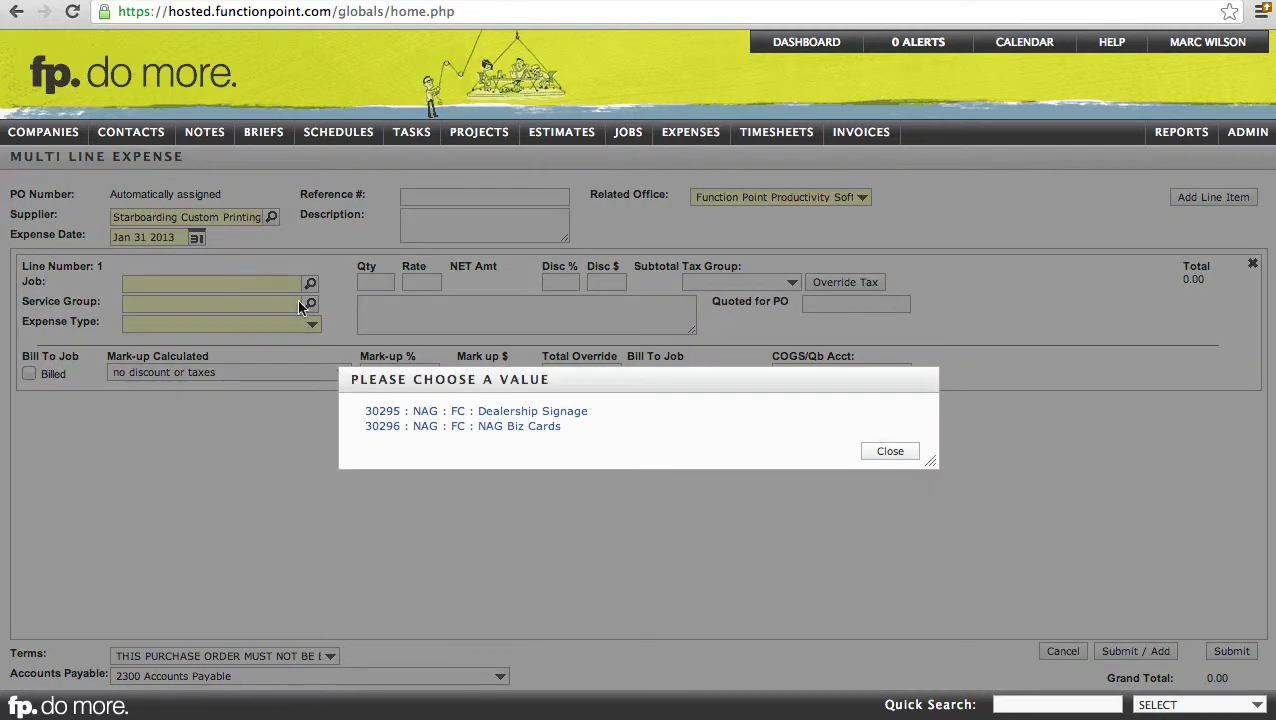
{"action": "left_click", "coordinate": [487, 412]}
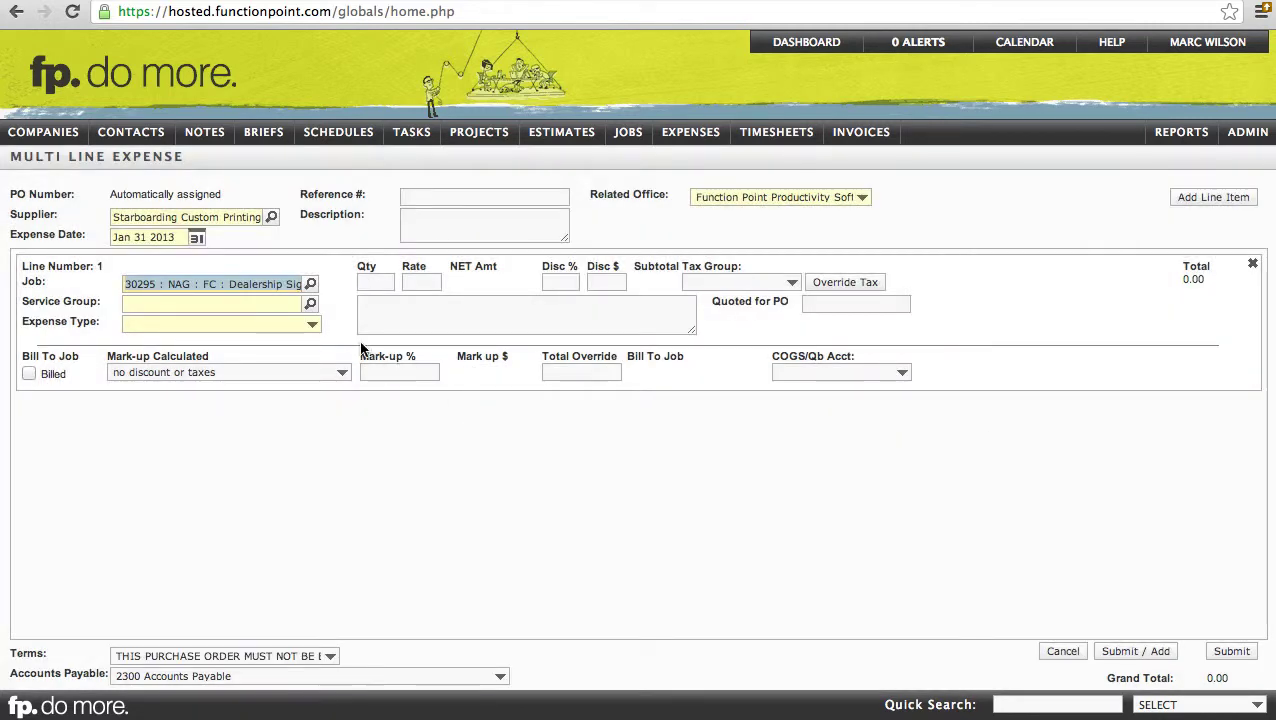
Step: Set line item 1's service group to Expenses and its expense type to Supplies
{"action": "left_click", "coordinate": [310, 303]}
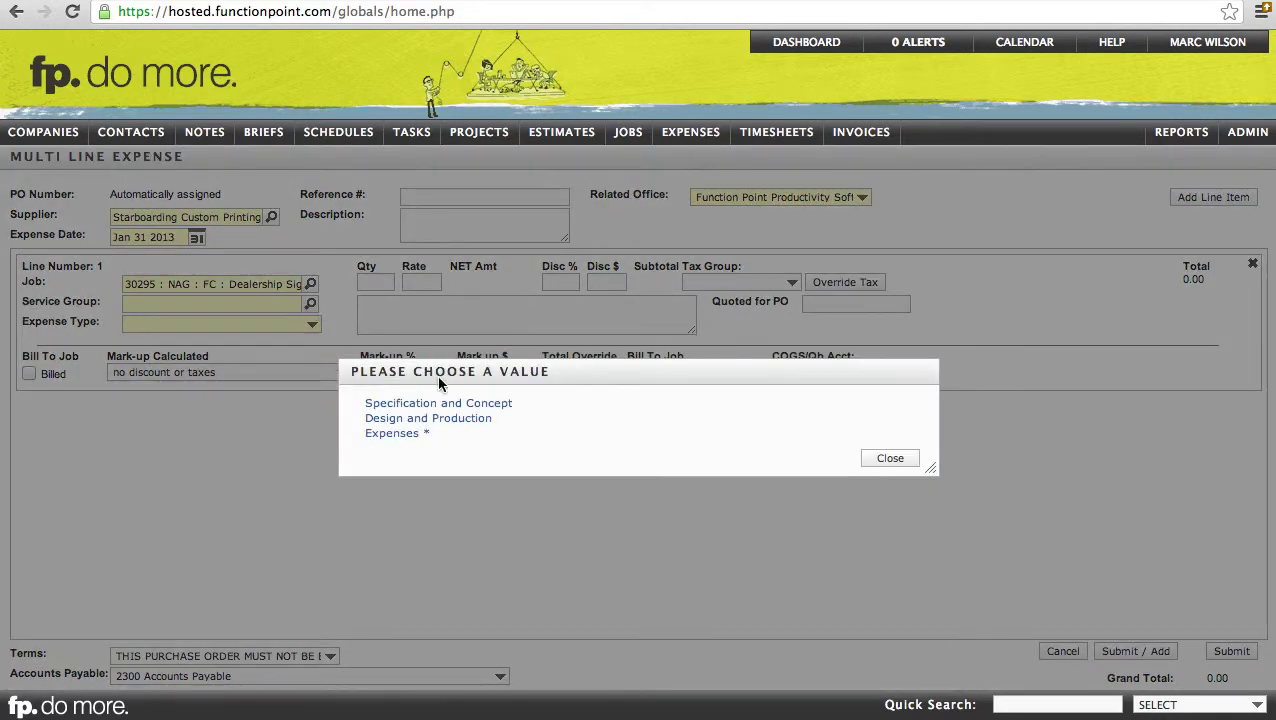
{"action": "left_click", "coordinate": [396, 433]}
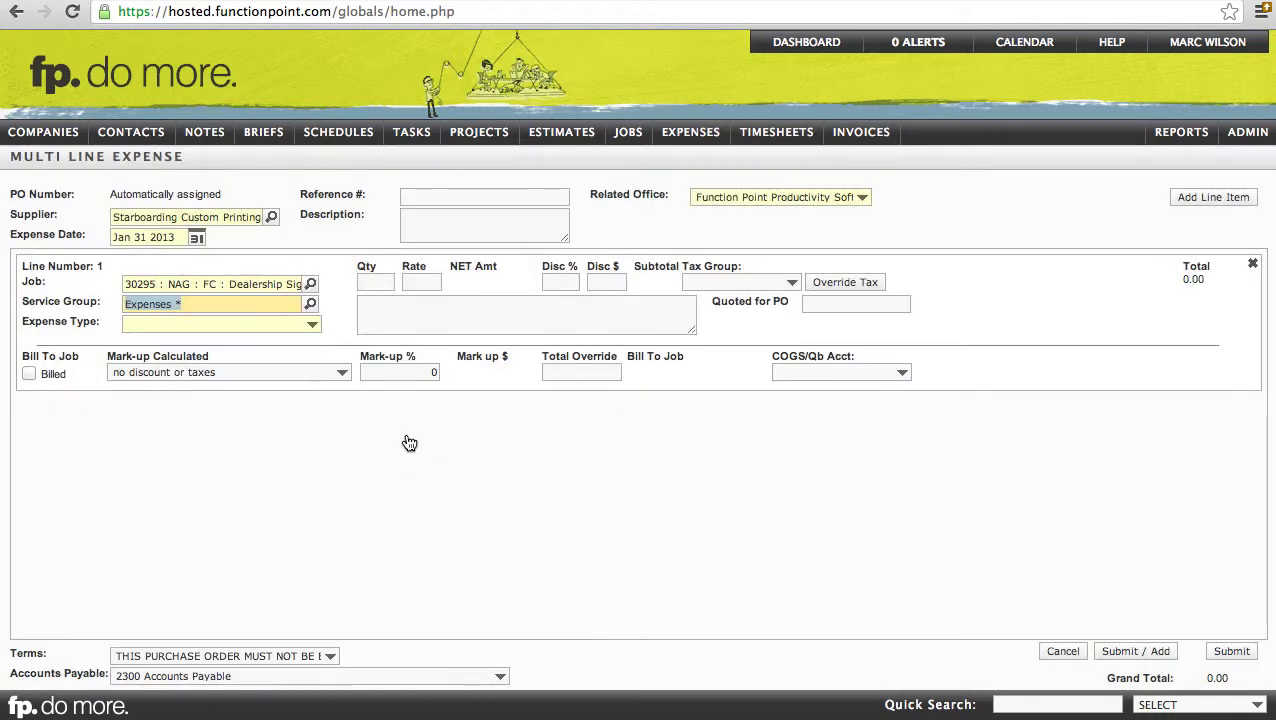
{"action": "left_click", "coordinate": [305, 326]}
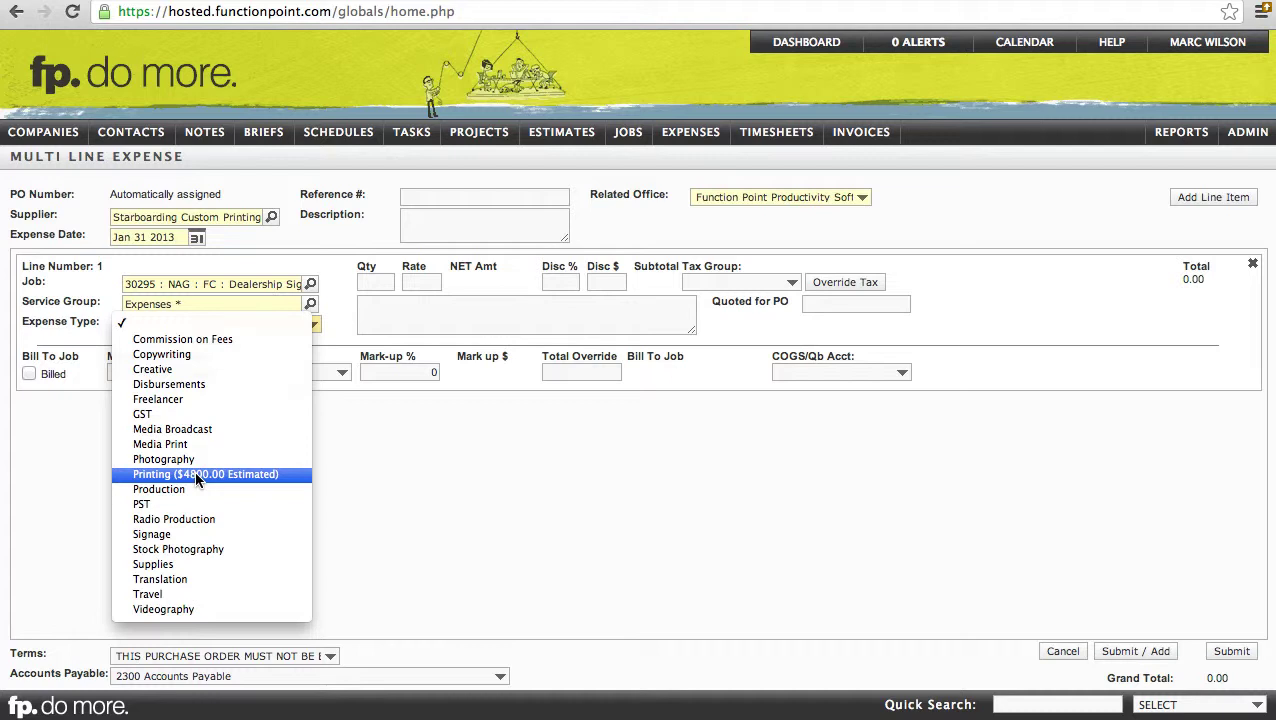
{"action": "left_click", "coordinate": [190, 566]}
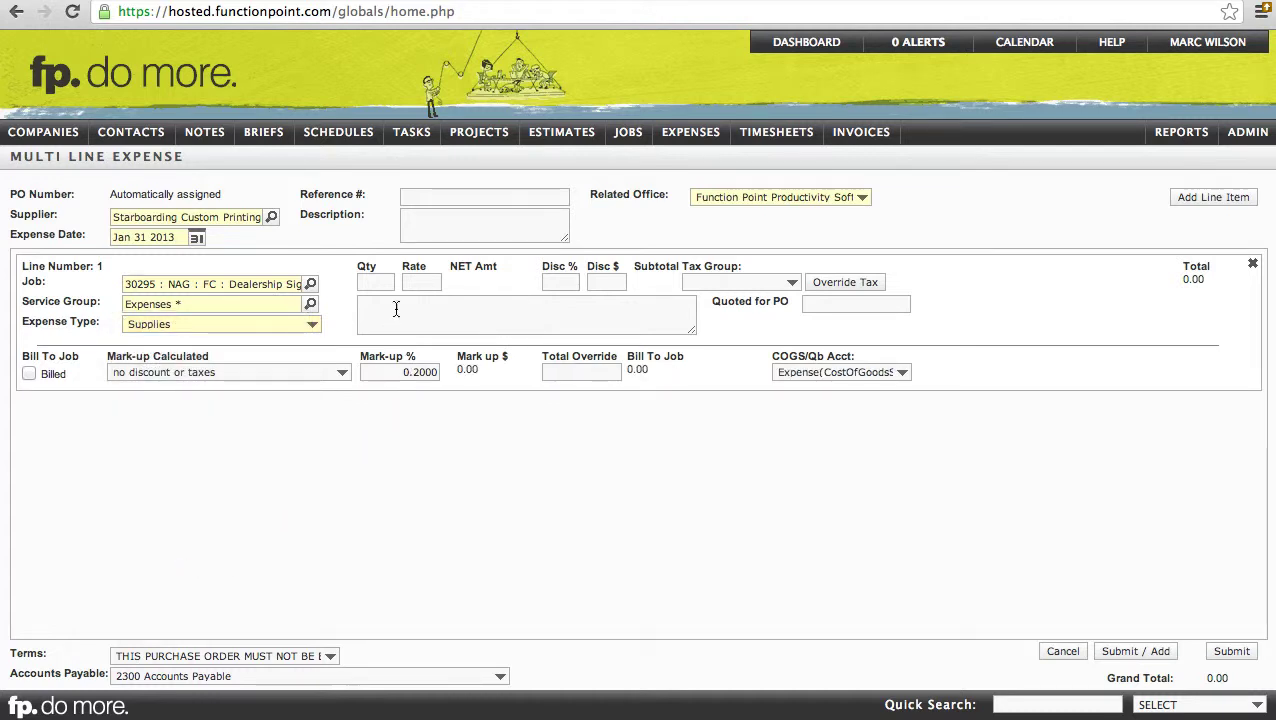
Step: Set line item 1's quantity to 50 and its rate to 10, leaving the discount fields unchanged
{"action": "left_click", "coordinate": [381, 283]}
{"action": "type", "text": "50"}
{"action": "key", "text": "Tab"}
{"action": "type", "text": "10"}
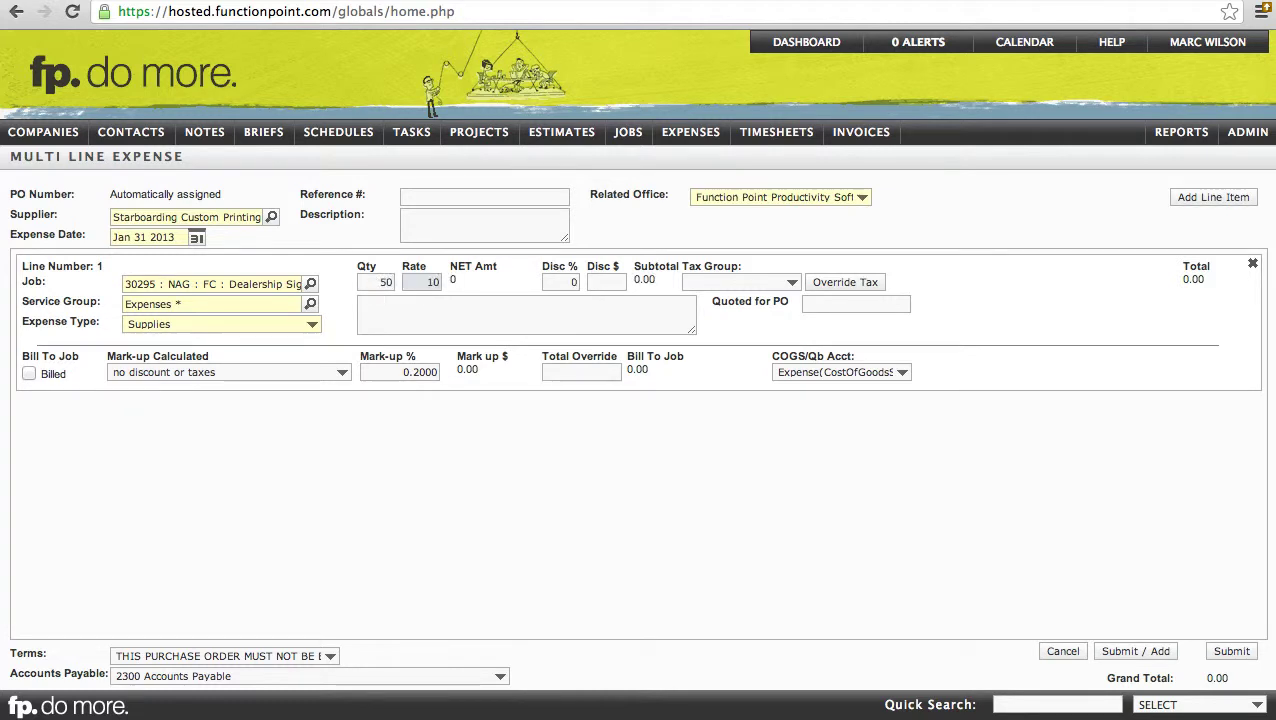
{"action": "left_click", "coordinate": [556, 283]}
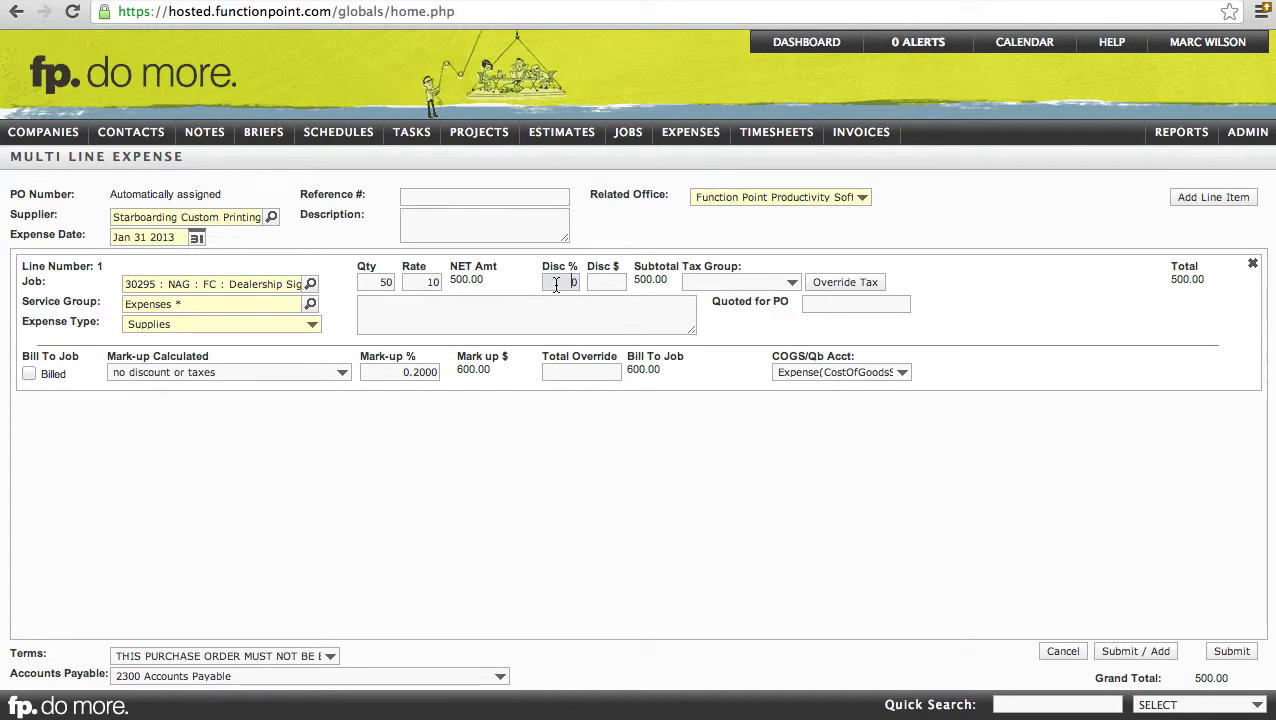
{"action": "left_click", "coordinate": [602, 283]}
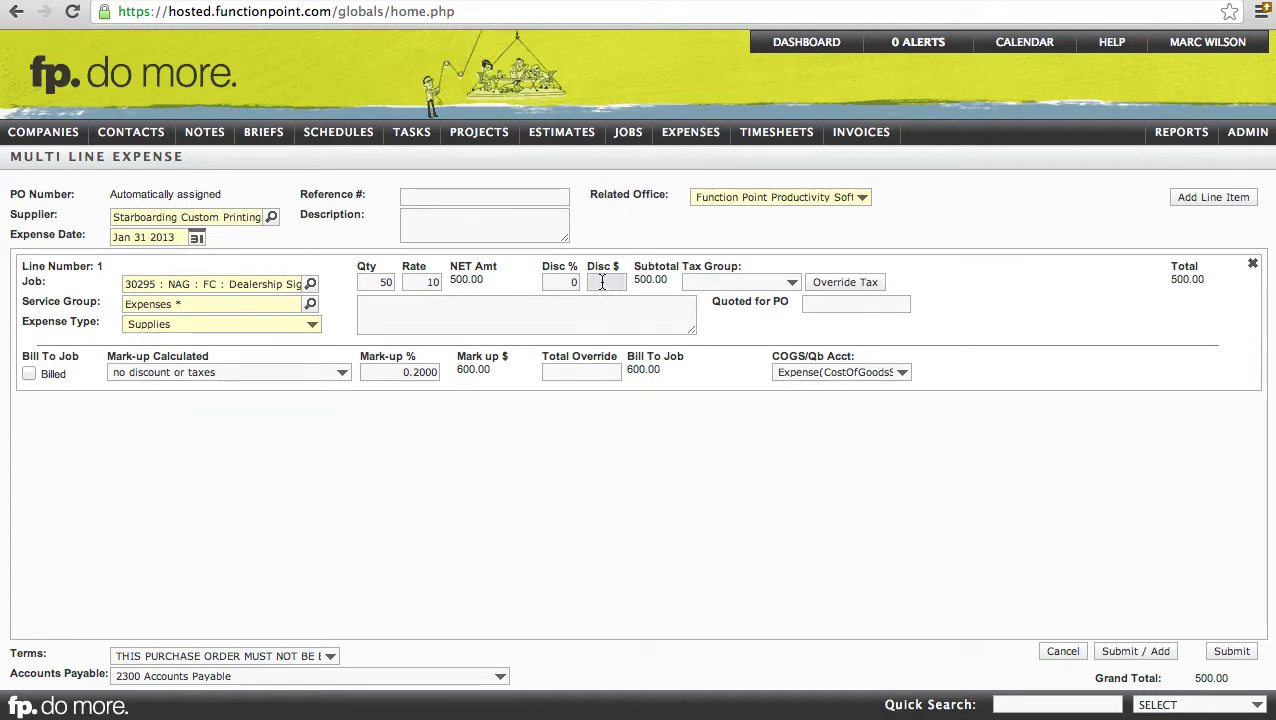
Step: Check the available tax groups without choosing one, and set the line's Quoted for PO amount to 500
{"action": "left_click", "coordinate": [754, 282]}
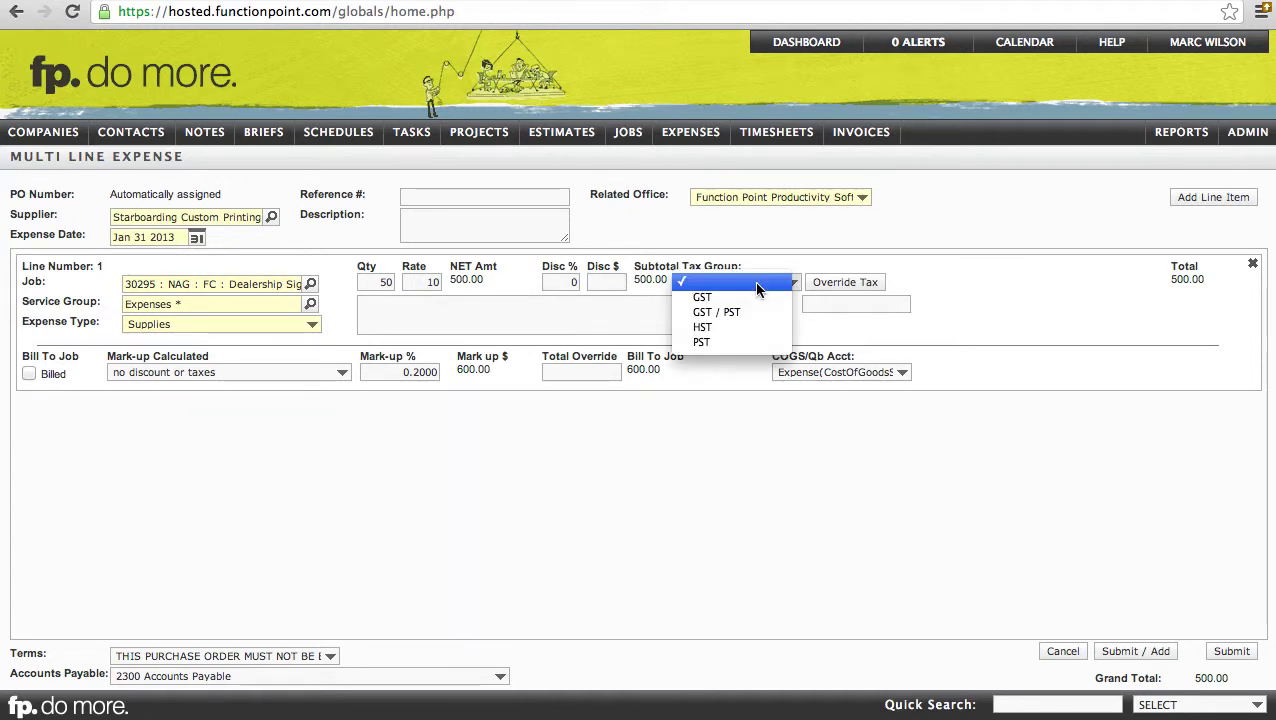
{"action": "left_click", "coordinate": [754, 281]}
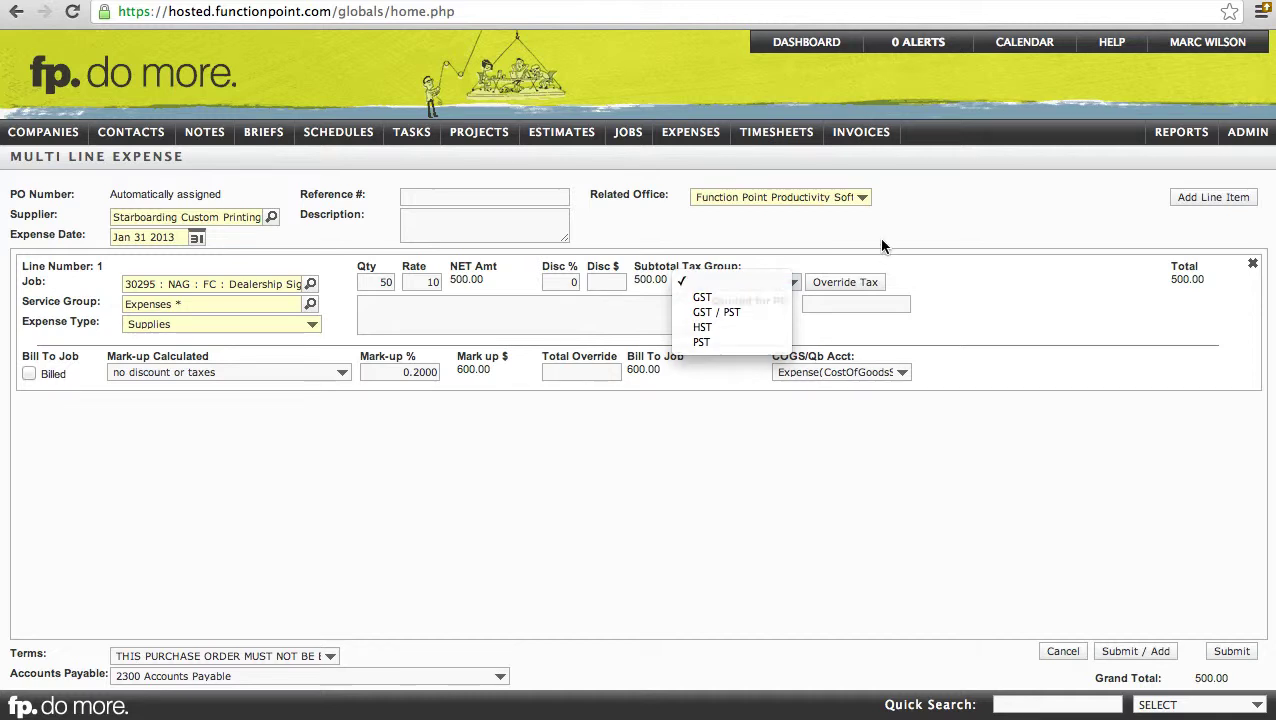
{"action": "left_click", "coordinate": [858, 305]}
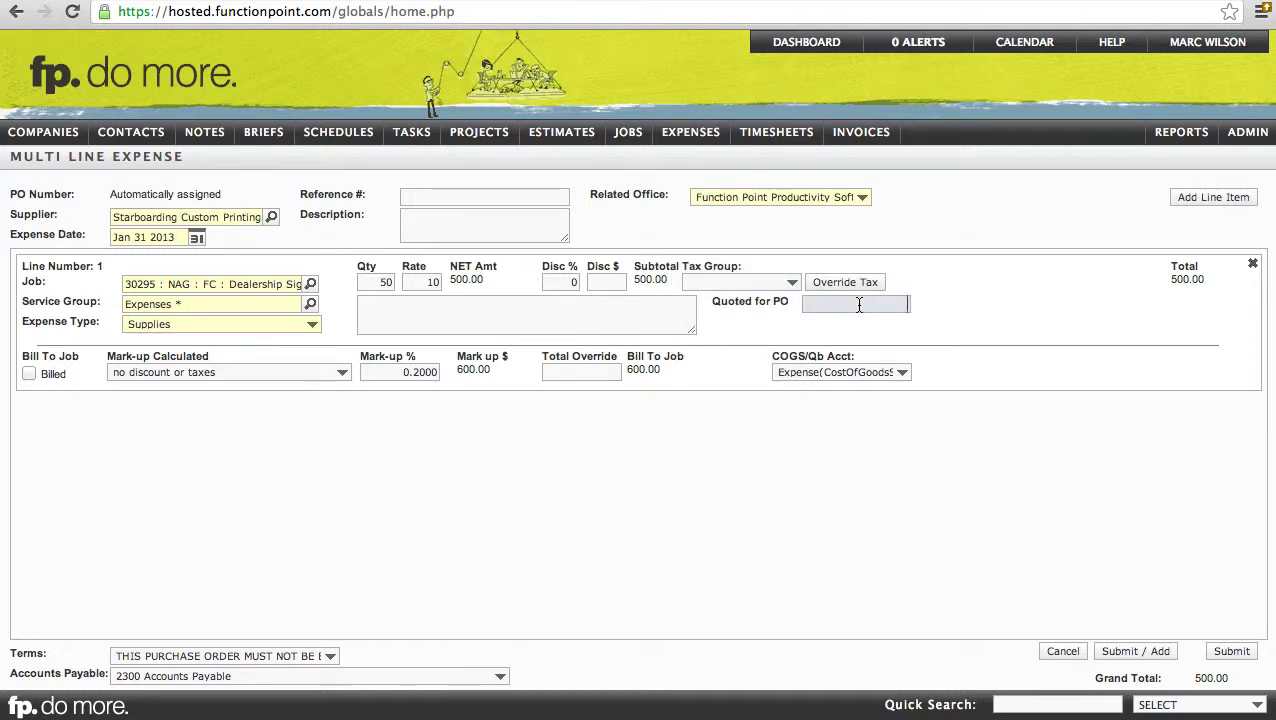
{"action": "type", "text": "500"}
Step: Enter "Description of the purchase" as line item 1's description, correcting the misspelled "the"
{"action": "left_click", "coordinate": [588, 322]}
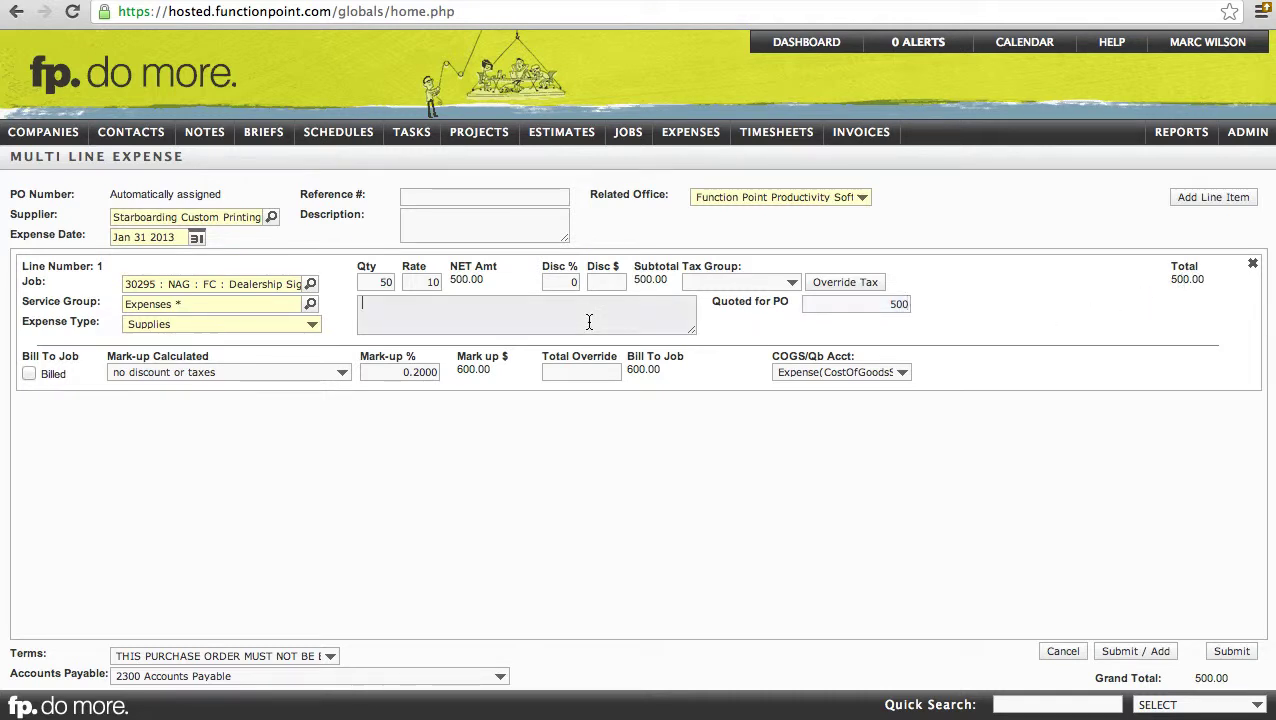
{"action": "type", "text": "Description of hte purchase"}
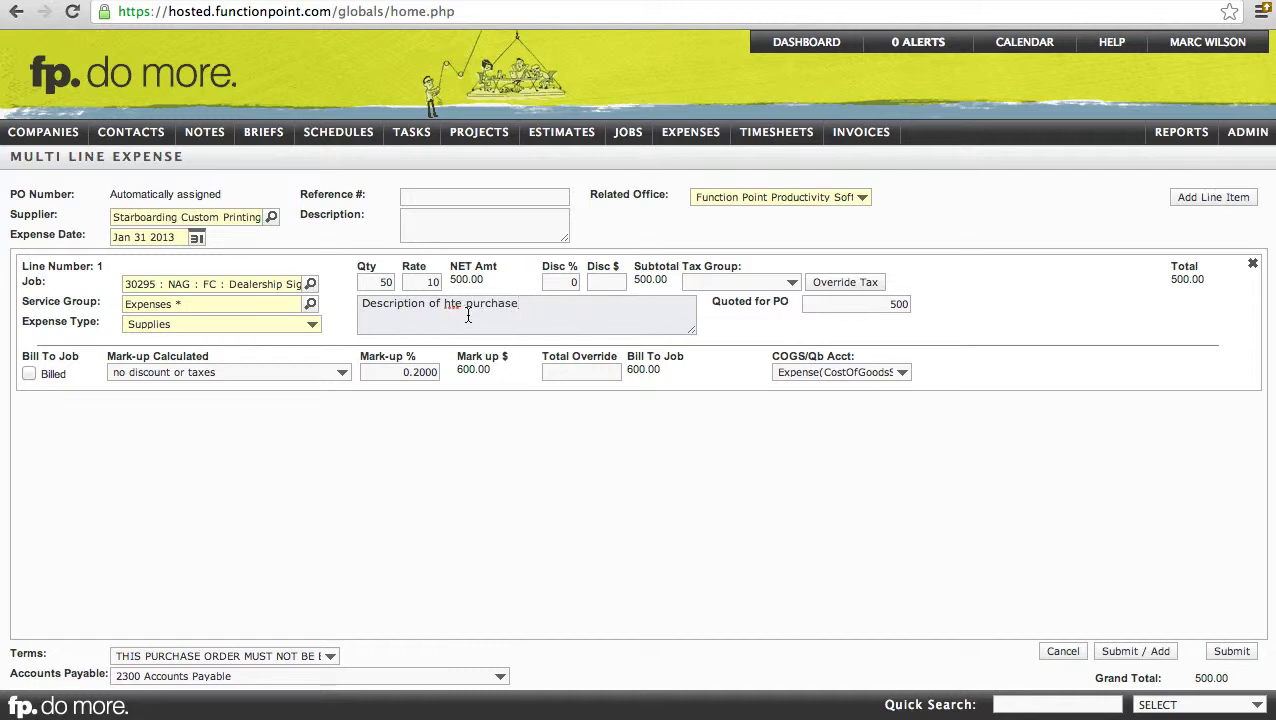
{"action": "right_click", "coordinate": [450, 302]}
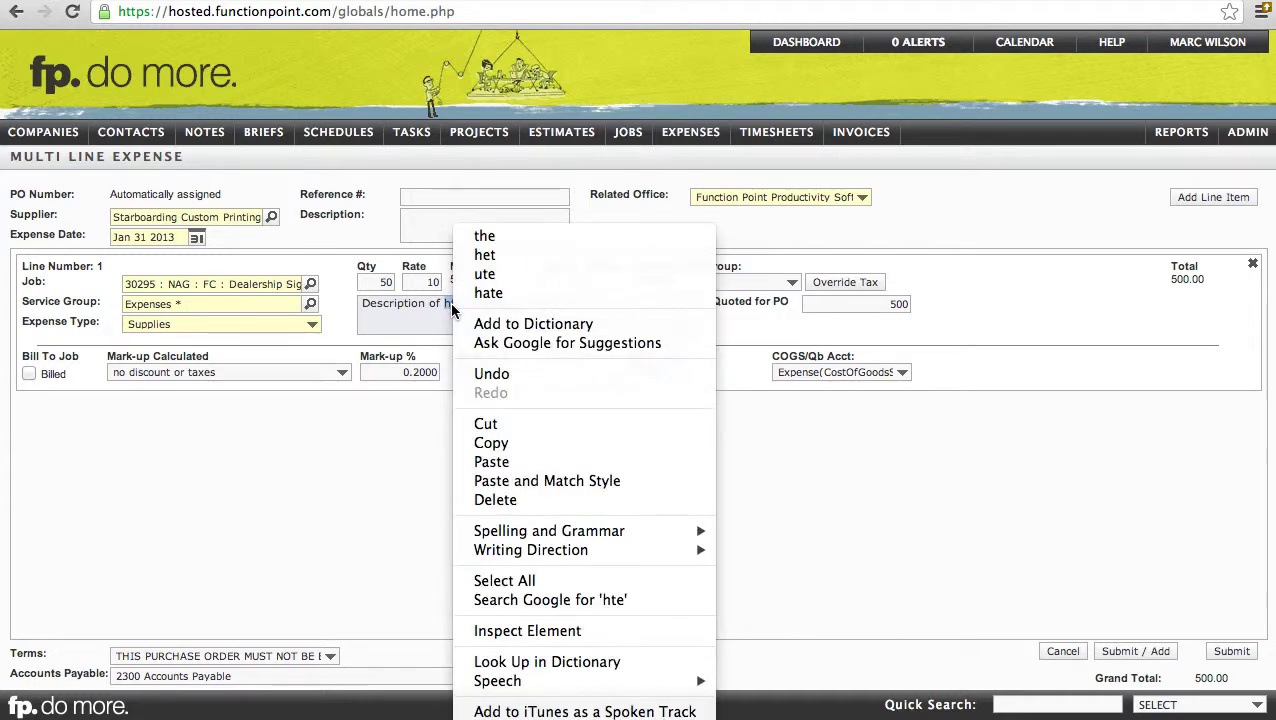
{"action": "left_click", "coordinate": [484, 236]}
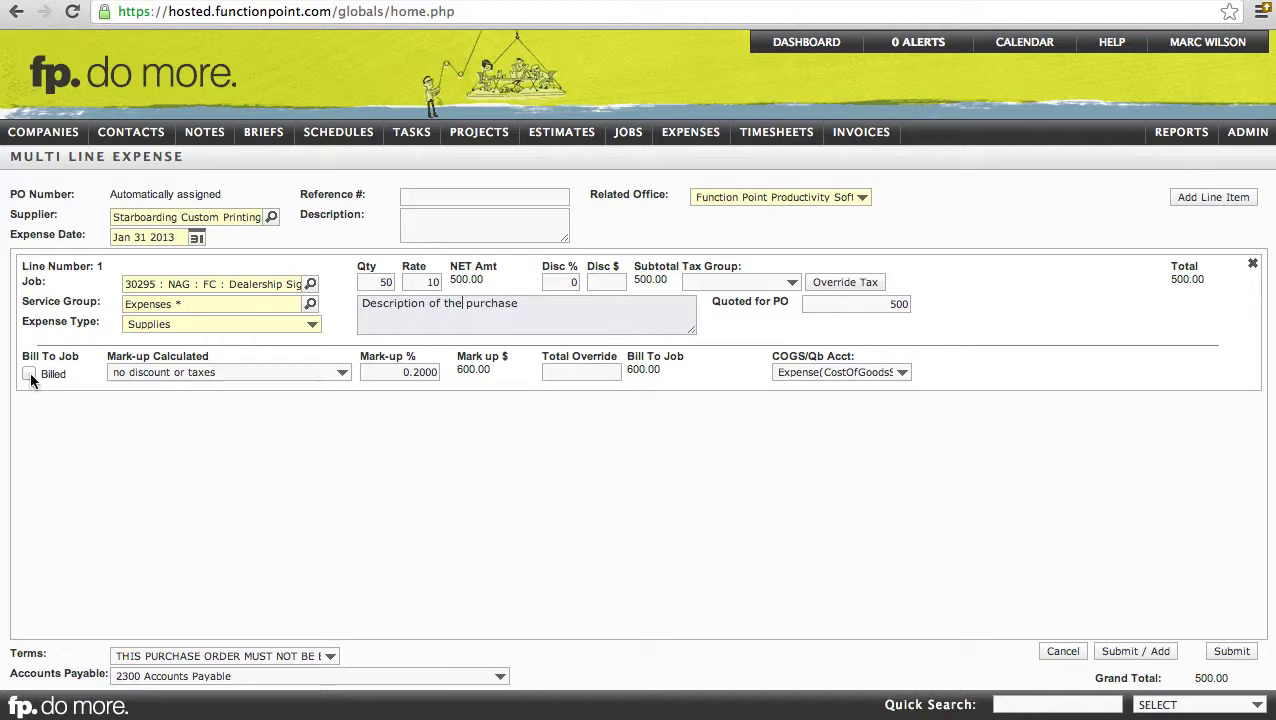
Step: Examine line item 1's billing options: the Billed setting, mark-up percentage, mark-up calculation methods and total override
{"action": "left_click", "coordinate": [29, 373]}
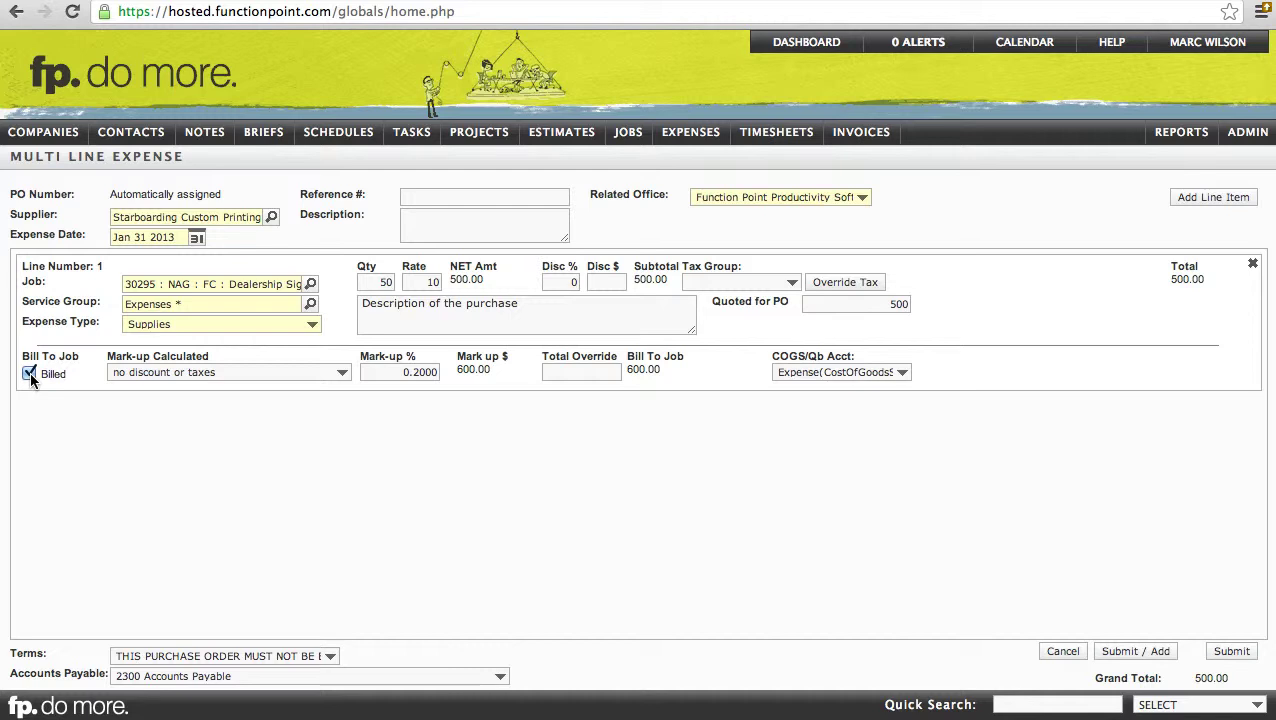
{"action": "left_click", "coordinate": [29, 374]}
{"action": "left_click", "coordinate": [415, 372]}
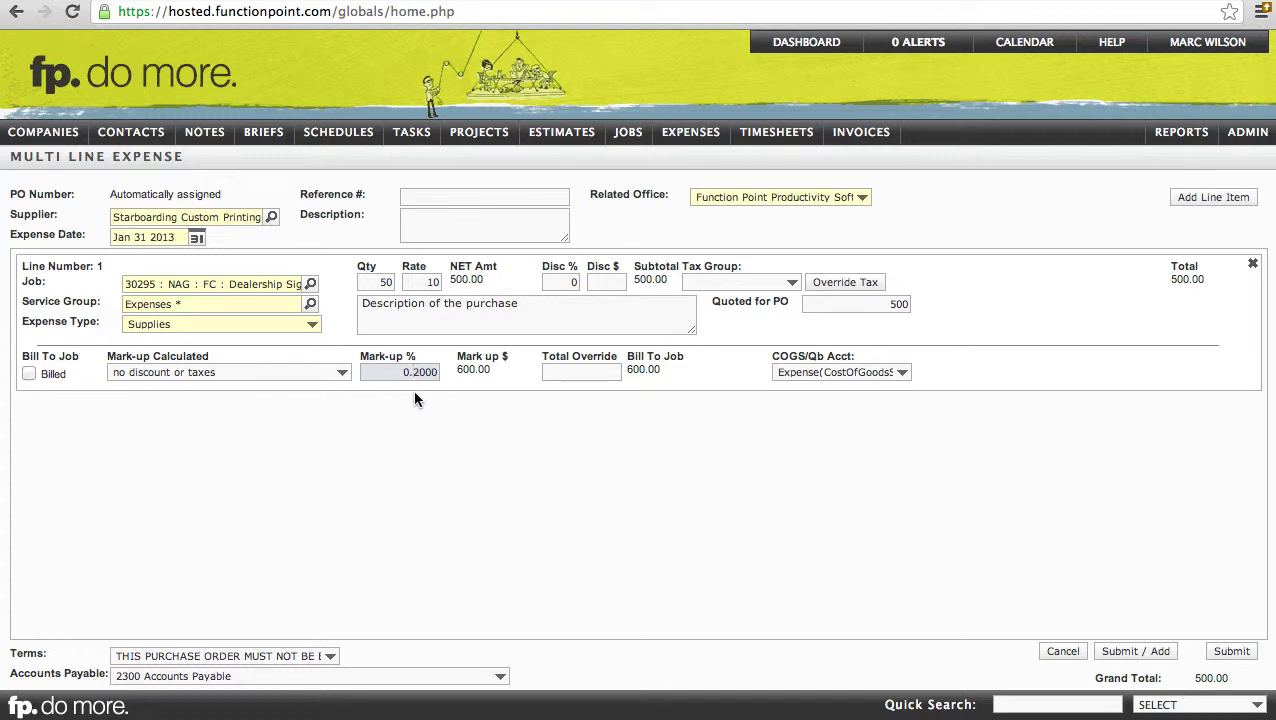
{"action": "left_click", "coordinate": [417, 399]}
{"action": "left_click", "coordinate": [403, 372]}
{"action": "left_click", "coordinate": [221, 370]}
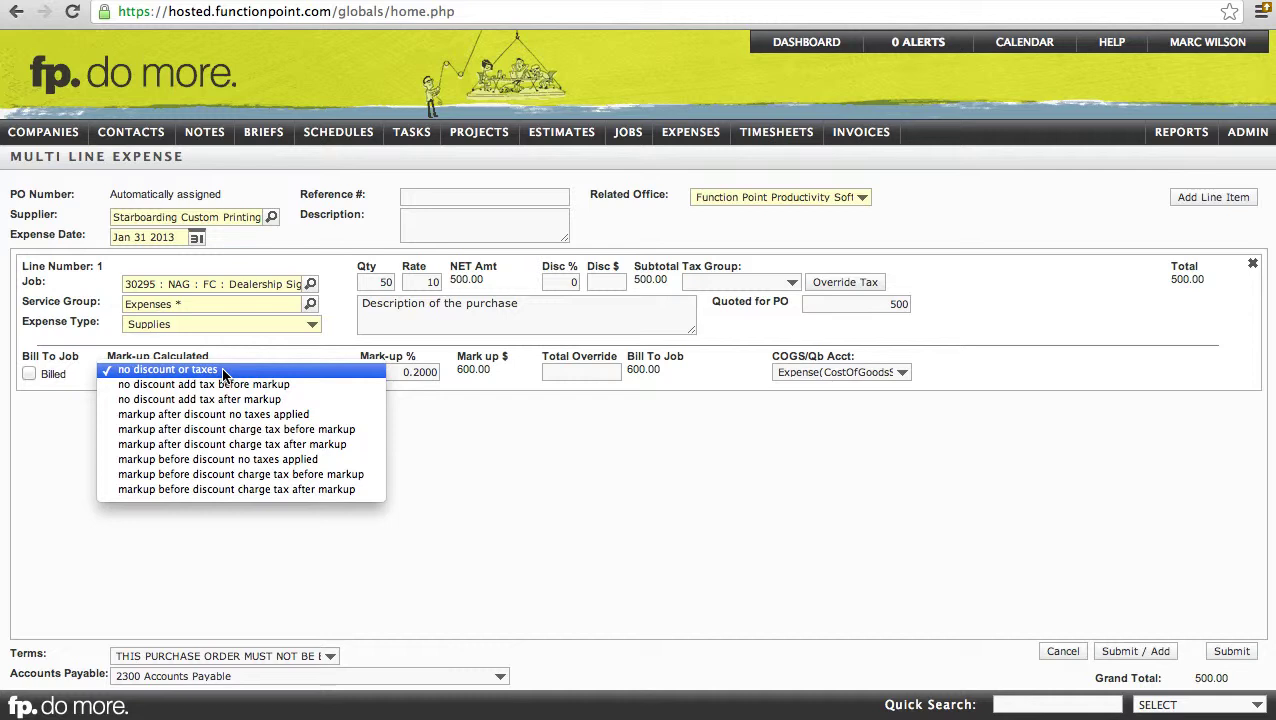
{"action": "left_click", "coordinate": [461, 428]}
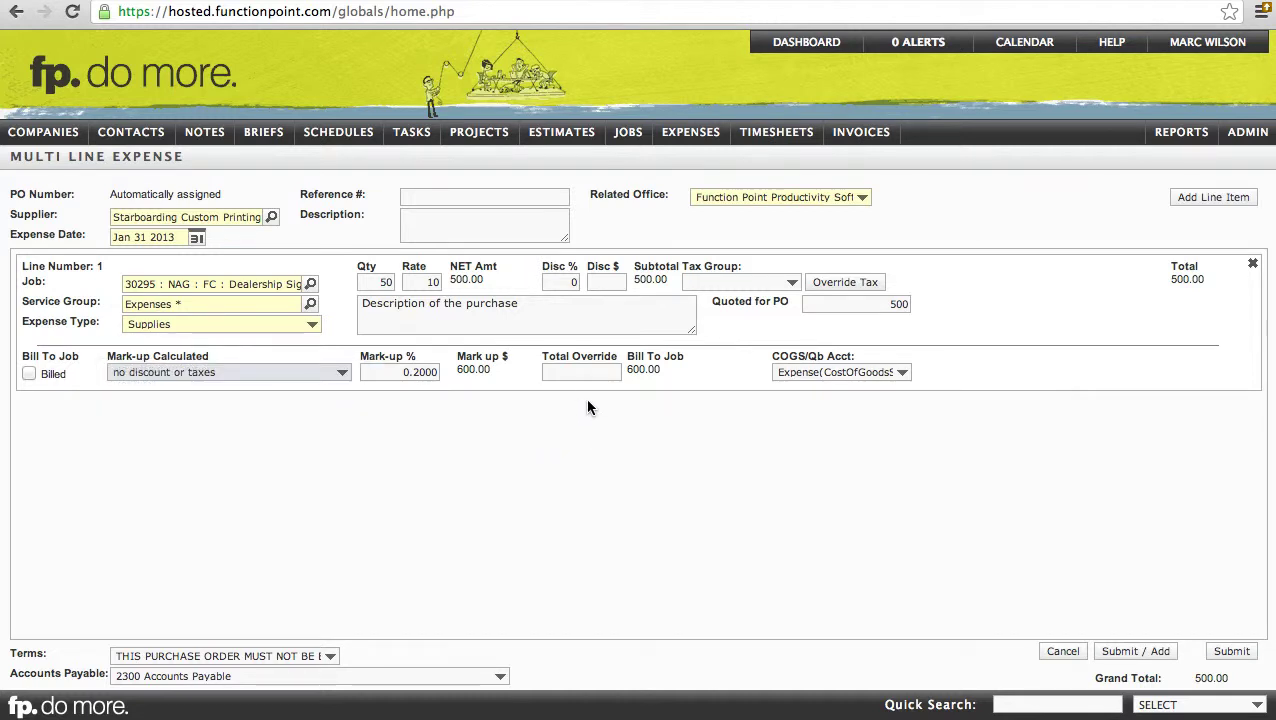
{"action": "left_click", "coordinate": [588, 371]}
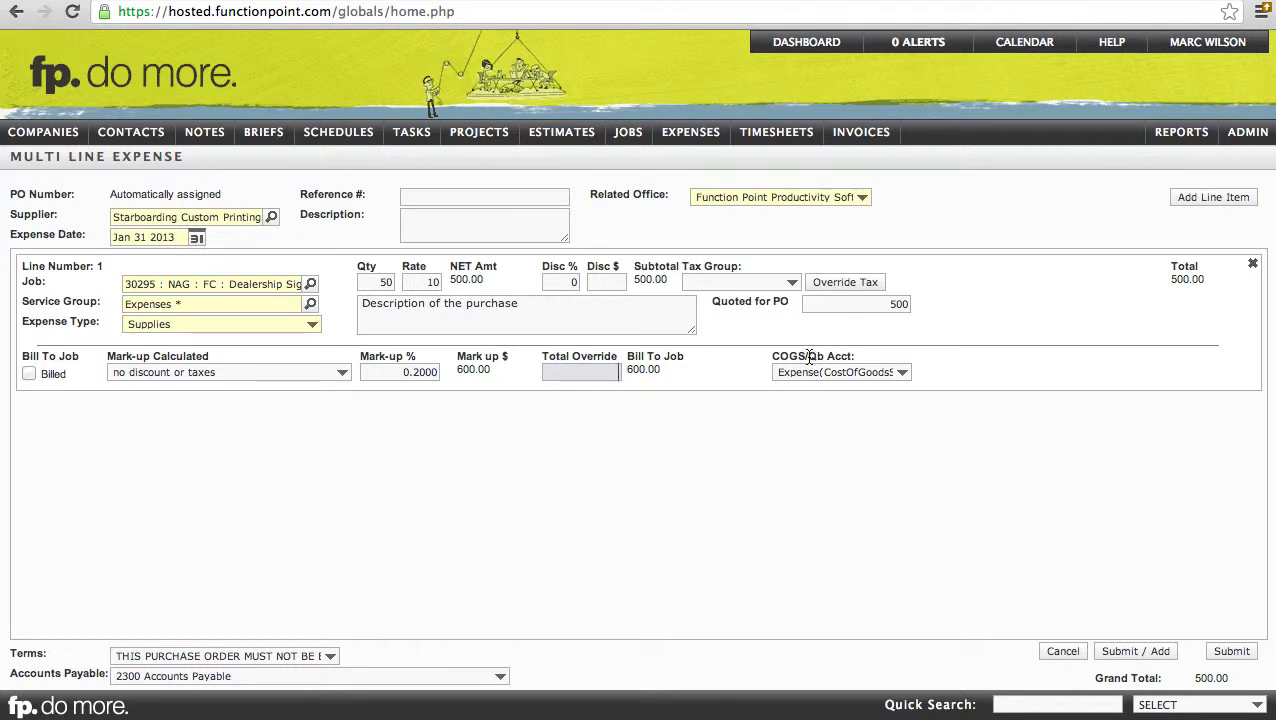
Step: Check the COGS account options for line item 1, keep Expense(CostOfGoodsSold), and submit the expense
{"action": "left_click", "coordinate": [809, 401]}
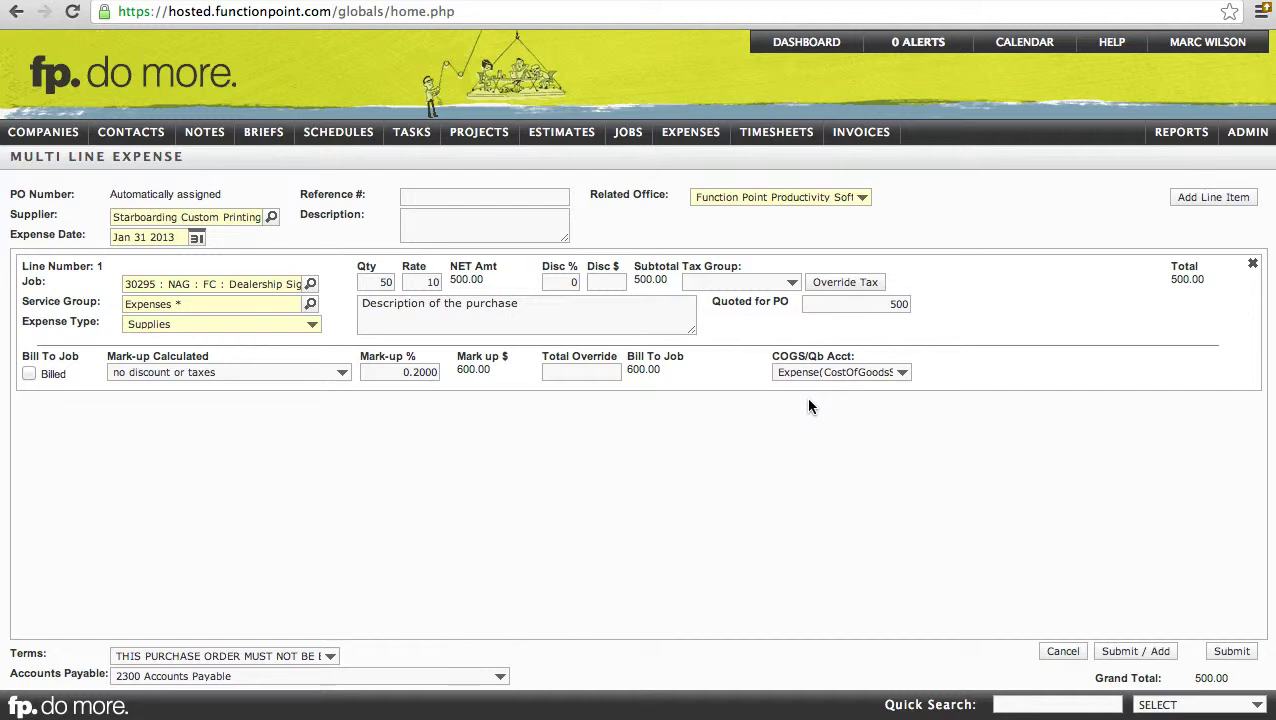
{"action": "left_click", "coordinate": [903, 374]}
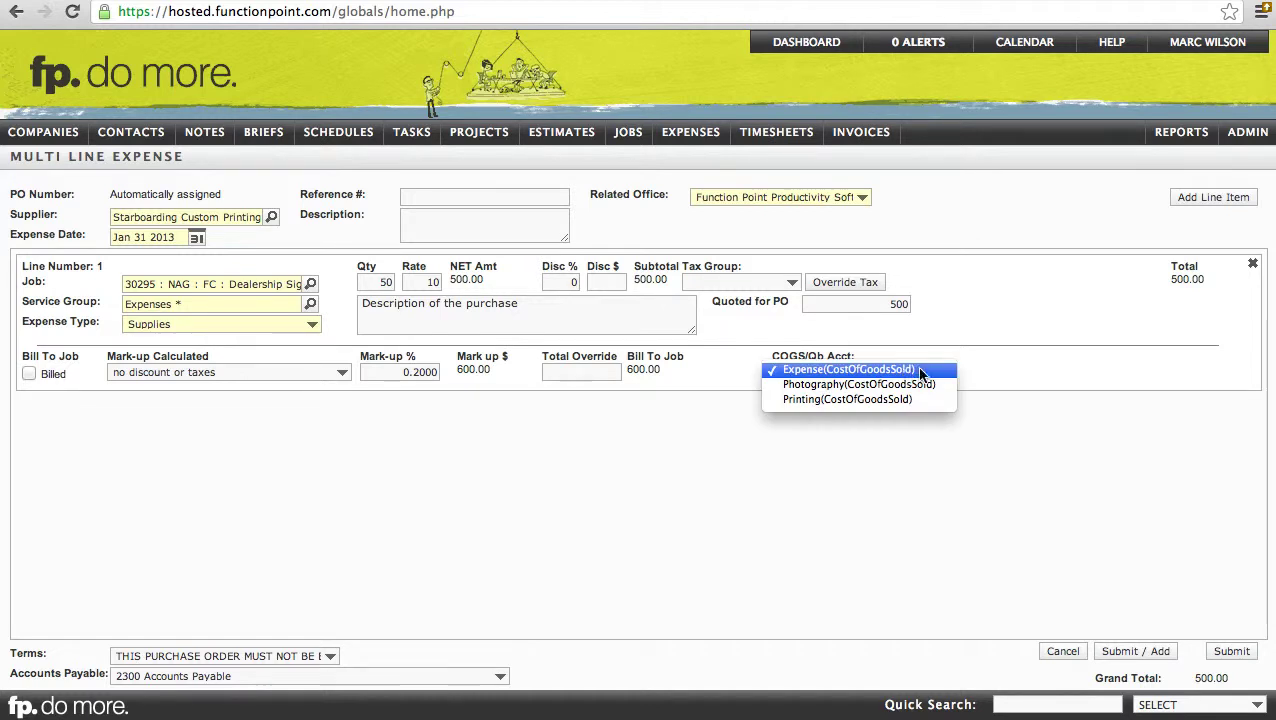
{"action": "left_click", "coordinate": [1014, 367]}
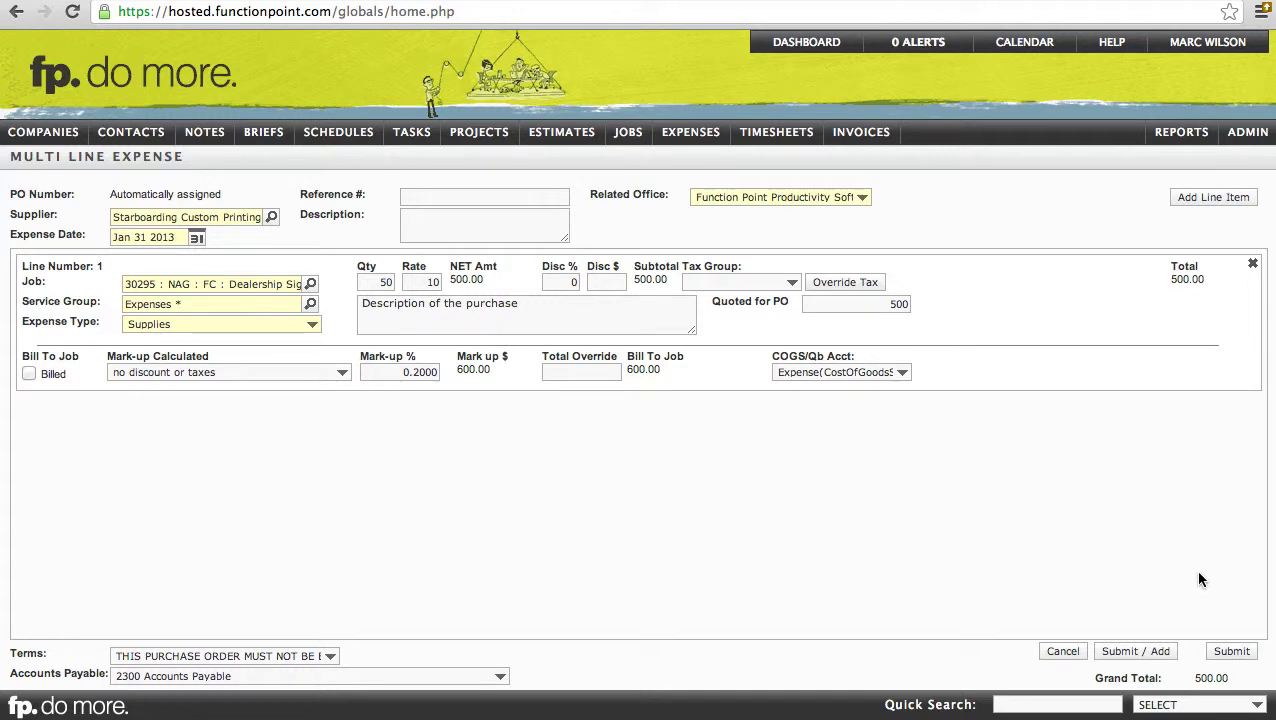
{"action": "left_click", "coordinate": [1232, 652]}
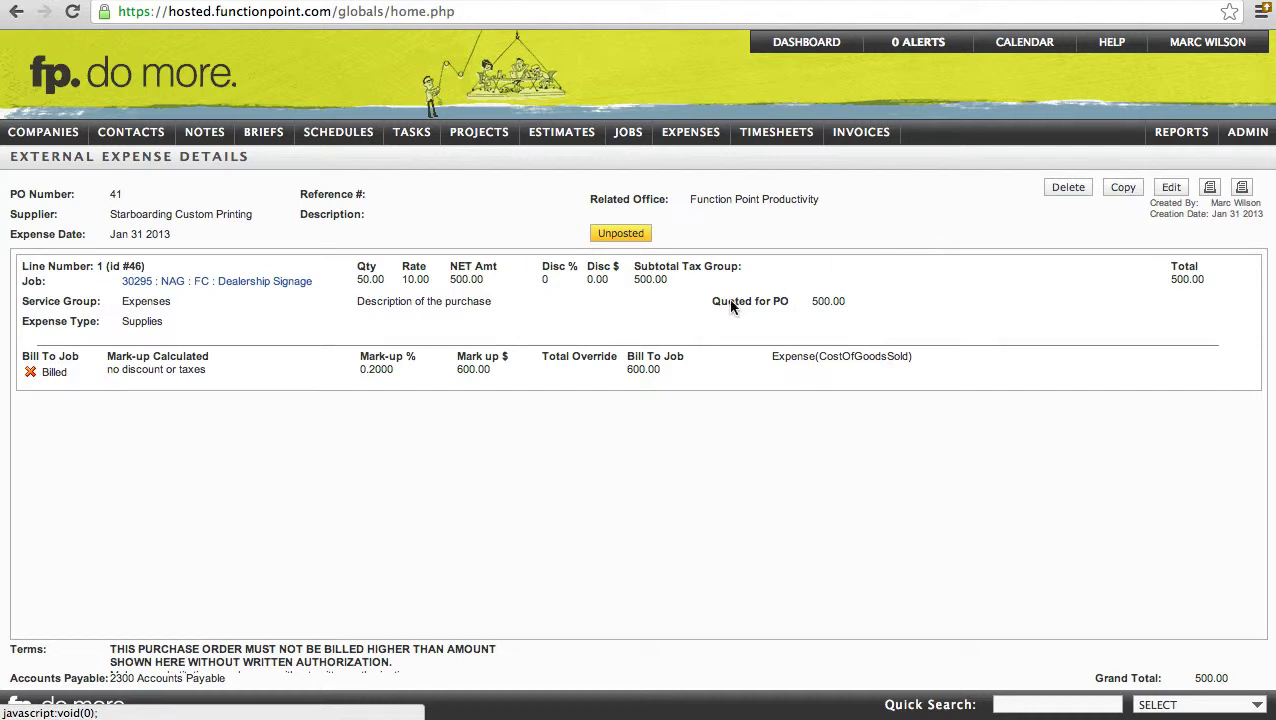
Step: Examine the Dealership Signage job's financials for the submitted purchase under Supplies, collapsing the Specification and Concept and Design and Production groups
{"action": "left_click", "coordinate": [276, 284]}
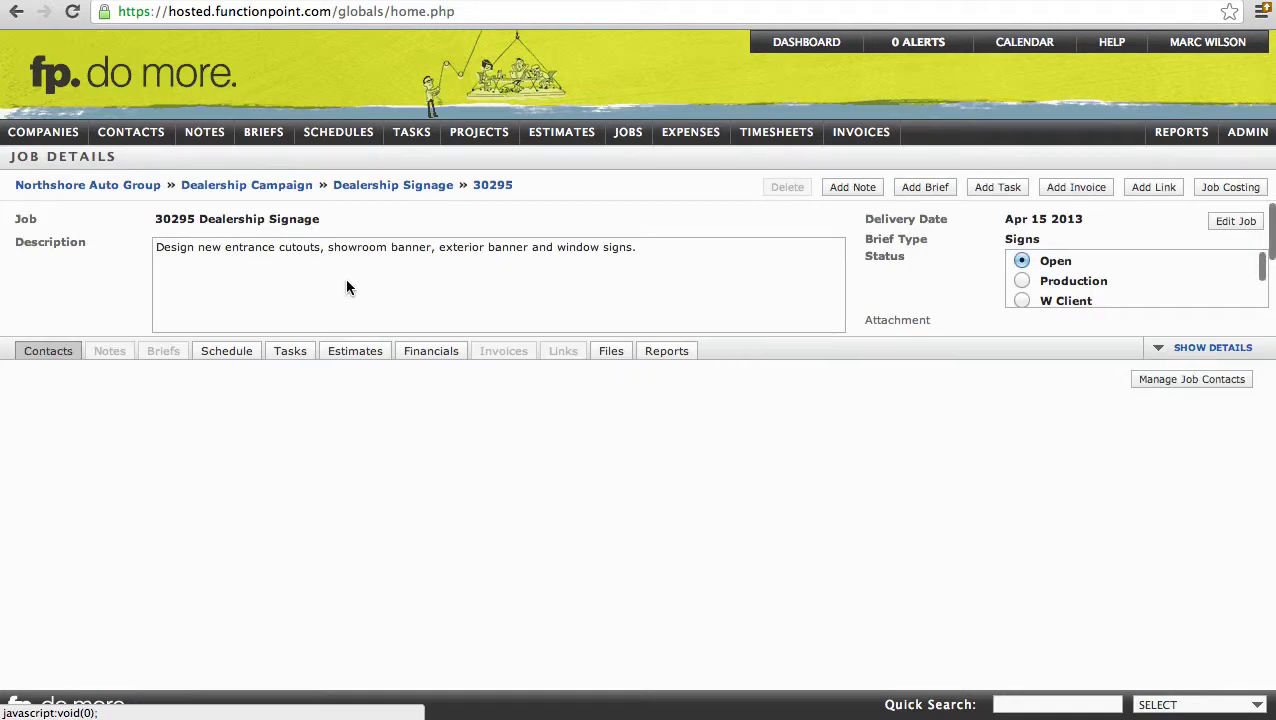
{"action": "left_click", "coordinate": [430, 351]}
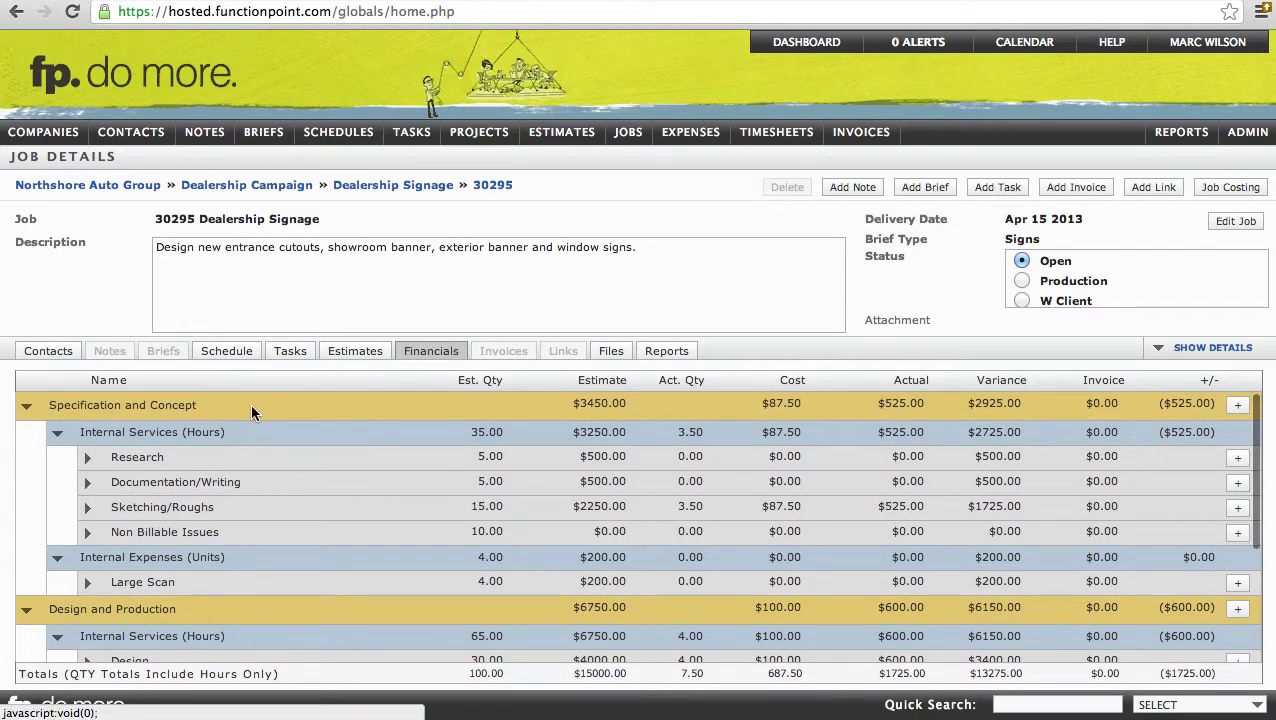
{"action": "left_click", "coordinate": [28, 410]}
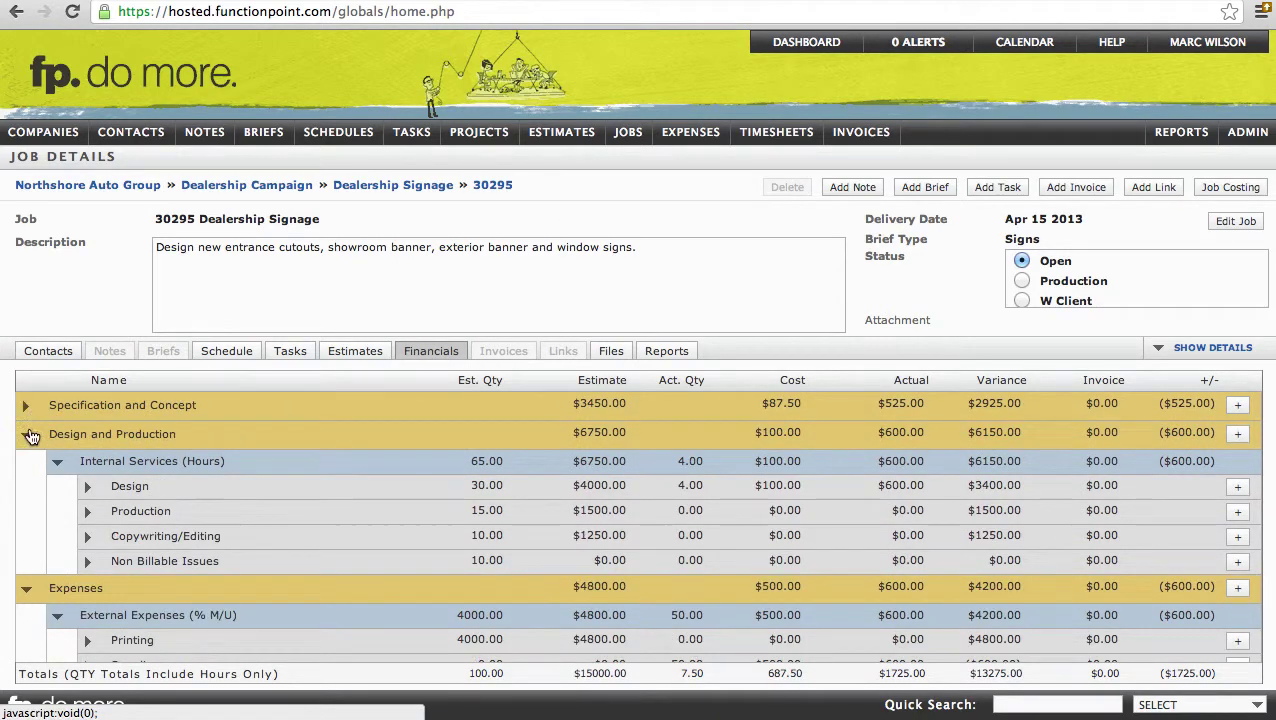
{"action": "left_click", "coordinate": [27, 436]}
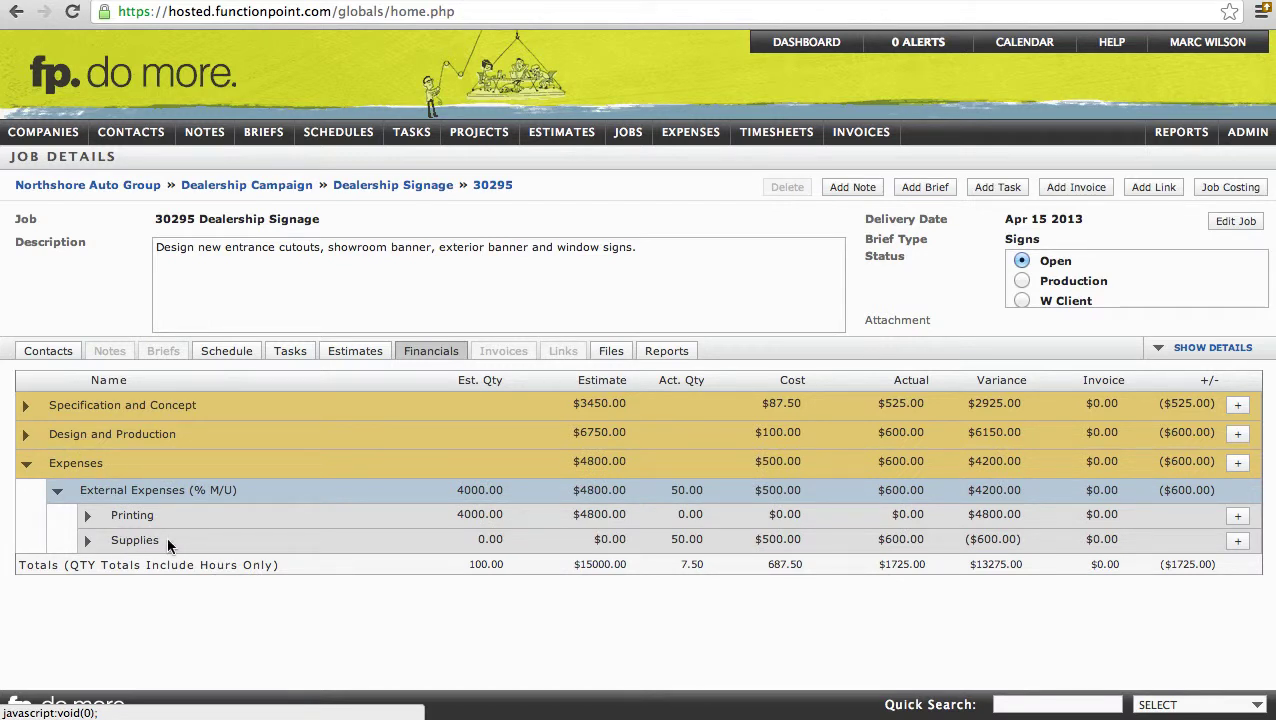
{"action": "left_click", "coordinate": [87, 545]}
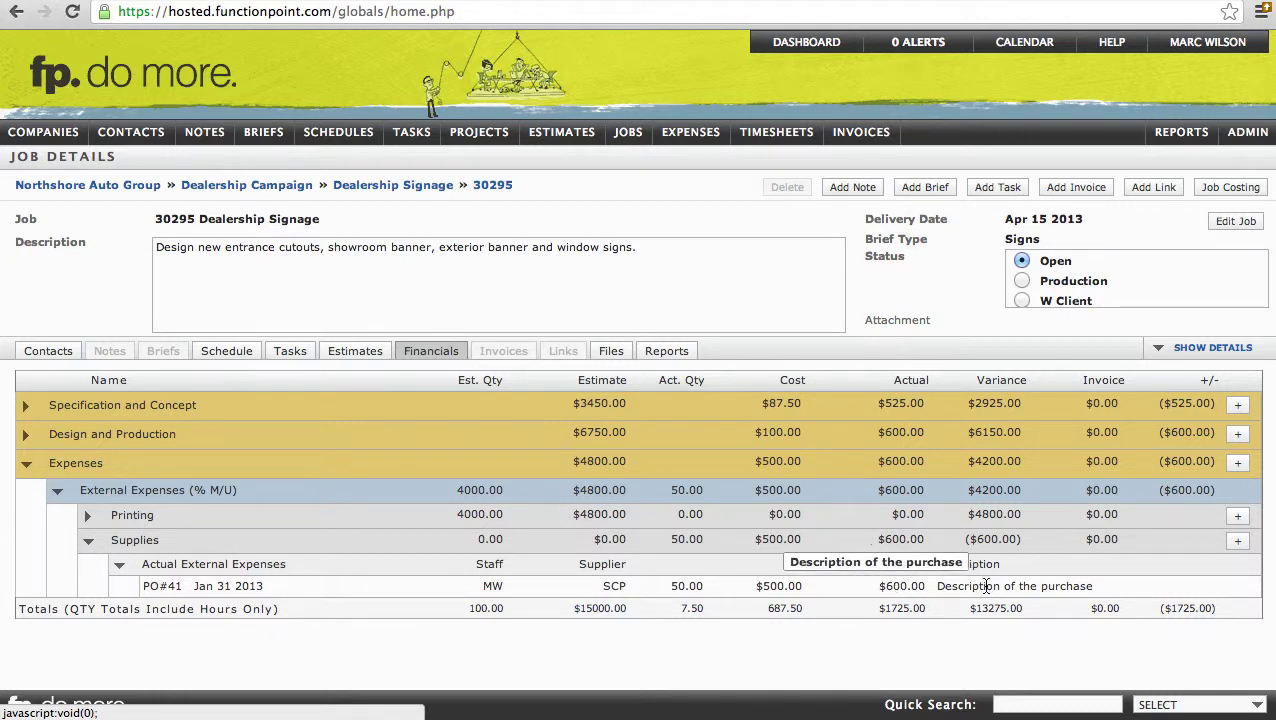
{"action": "left_click", "coordinate": [121, 566]}
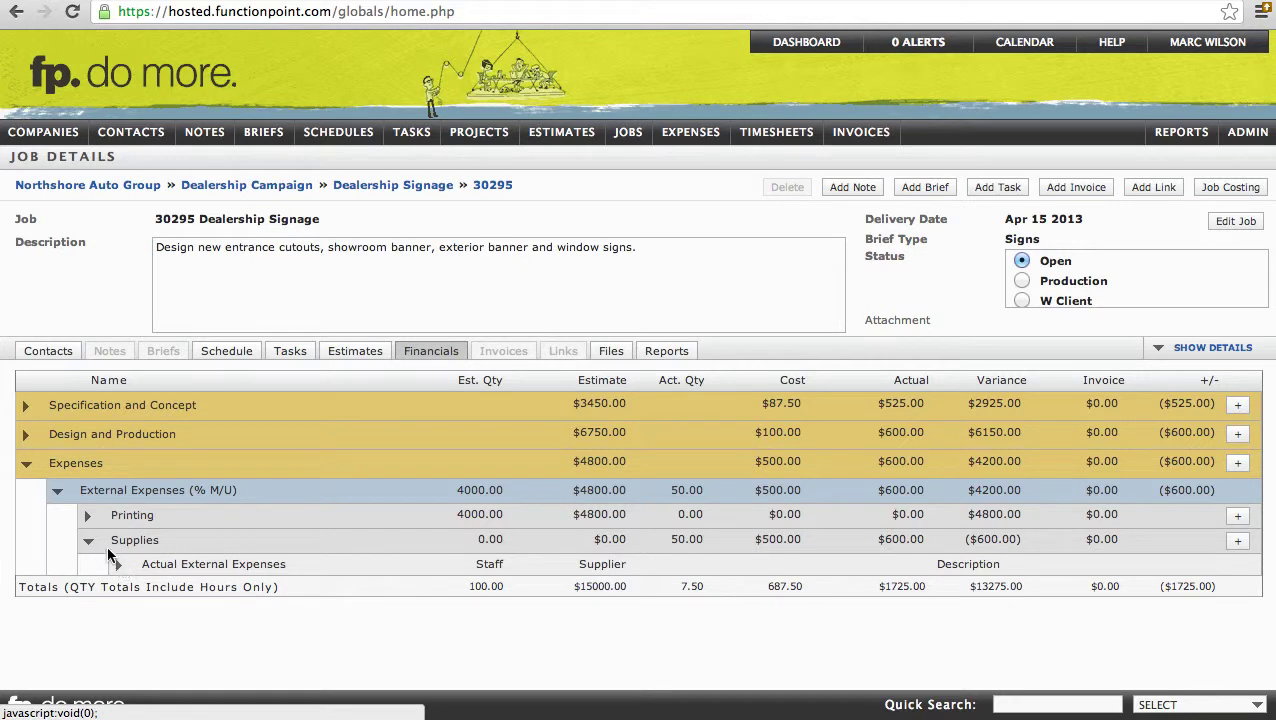
{"action": "left_click", "coordinate": [88, 540]}
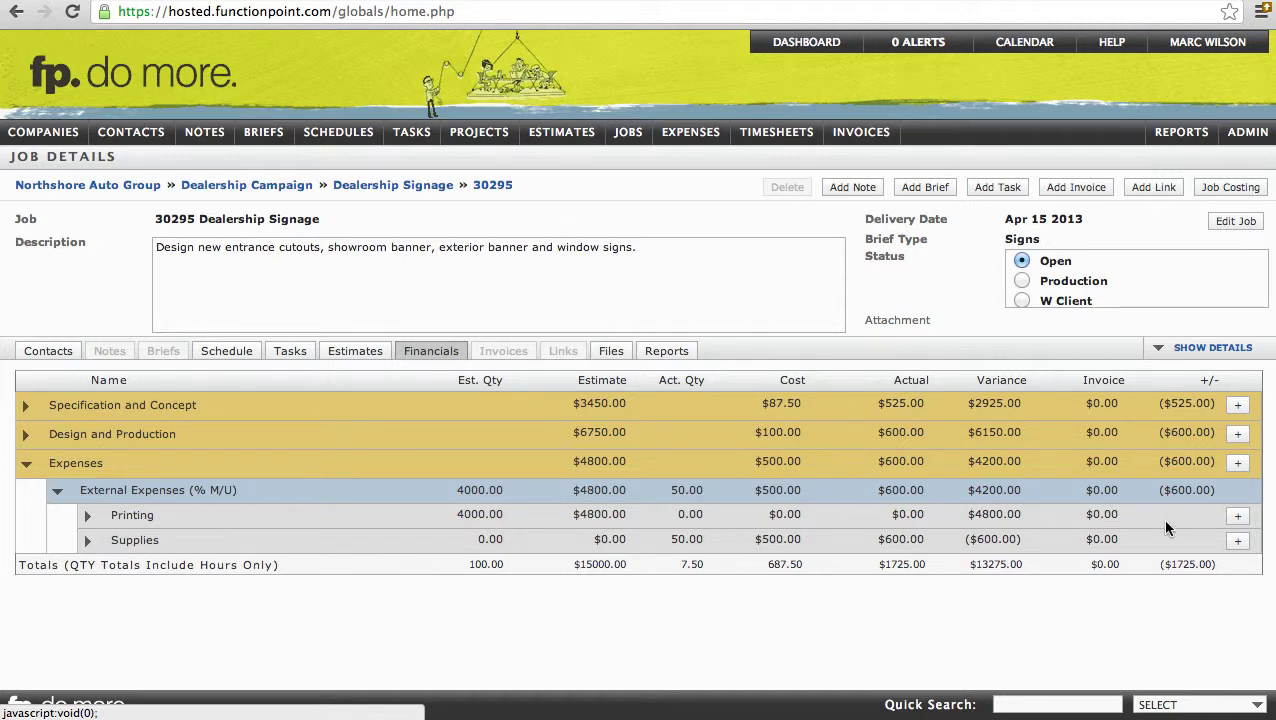
Step: Add a new expense for the job's estimated Printing item and set its supplier to Starboarding Custom Printing
{"action": "left_click", "coordinate": [1238, 521]}
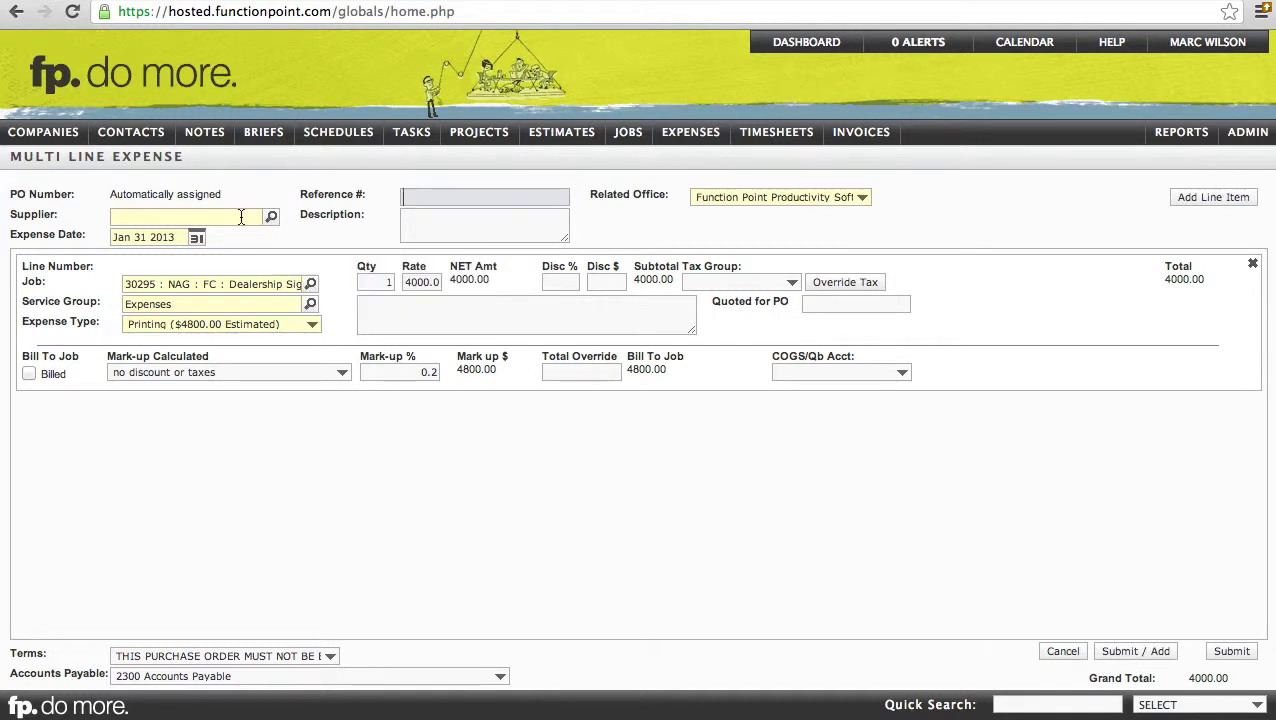
{"action": "left_click", "coordinate": [185, 217]}
{"action": "type", "text": "star"}
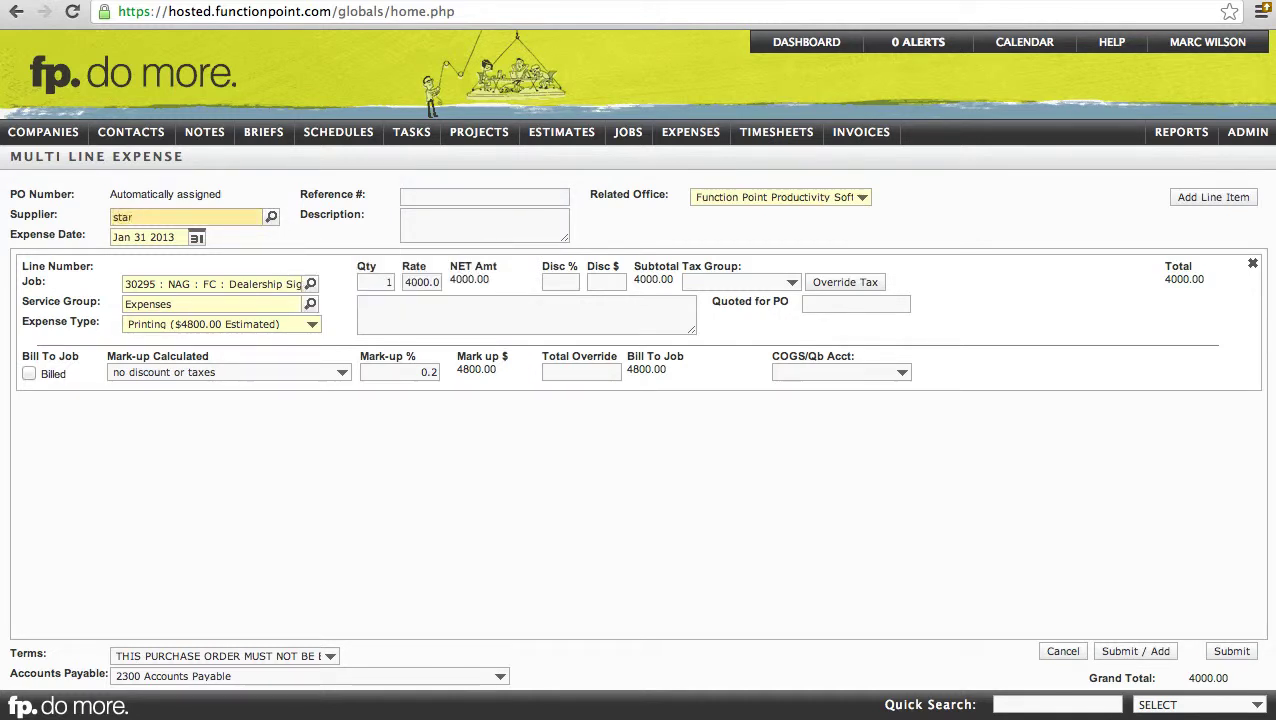
{"action": "key", "text": "Tab"}
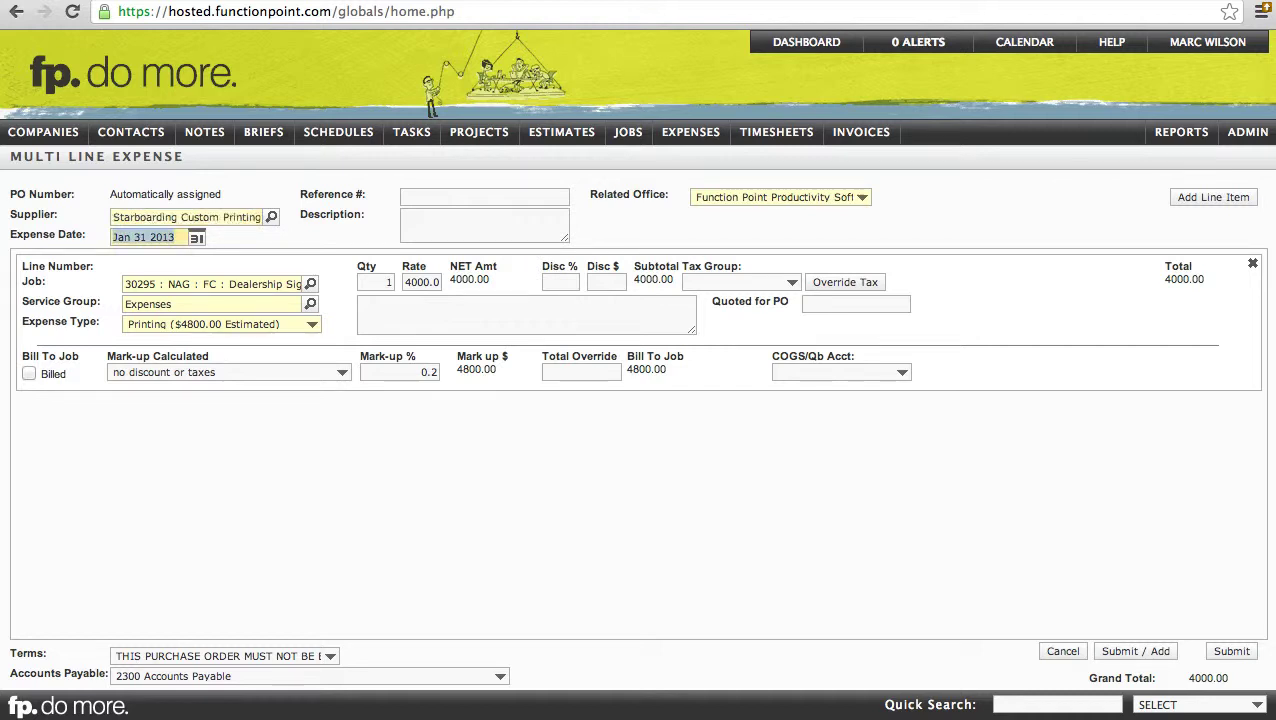
{"action": "left_click", "coordinate": [285, 168]}
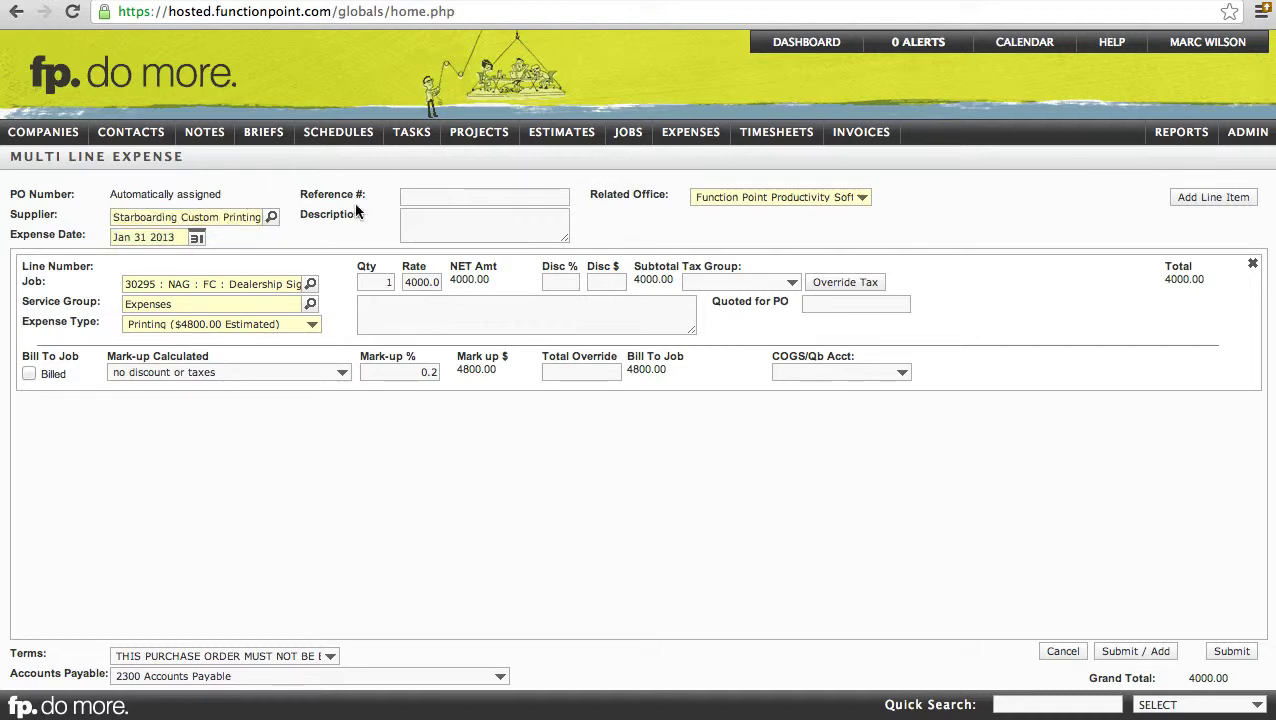
Step: Set the printing line's Quoted for PO amount to 4000 and its COGS account to Printing(CostOfGoodsSold), and submit the expense
{"action": "left_click", "coordinate": [442, 222]}
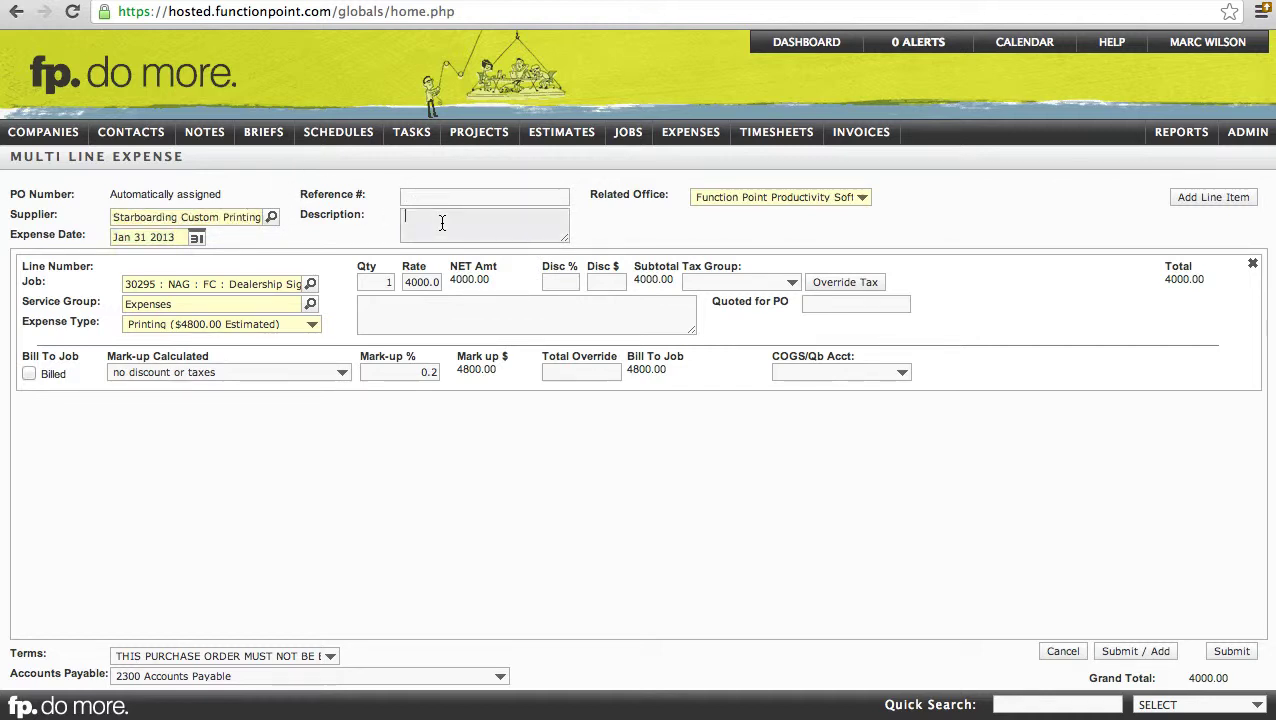
{"action": "left_click", "coordinate": [454, 308]}
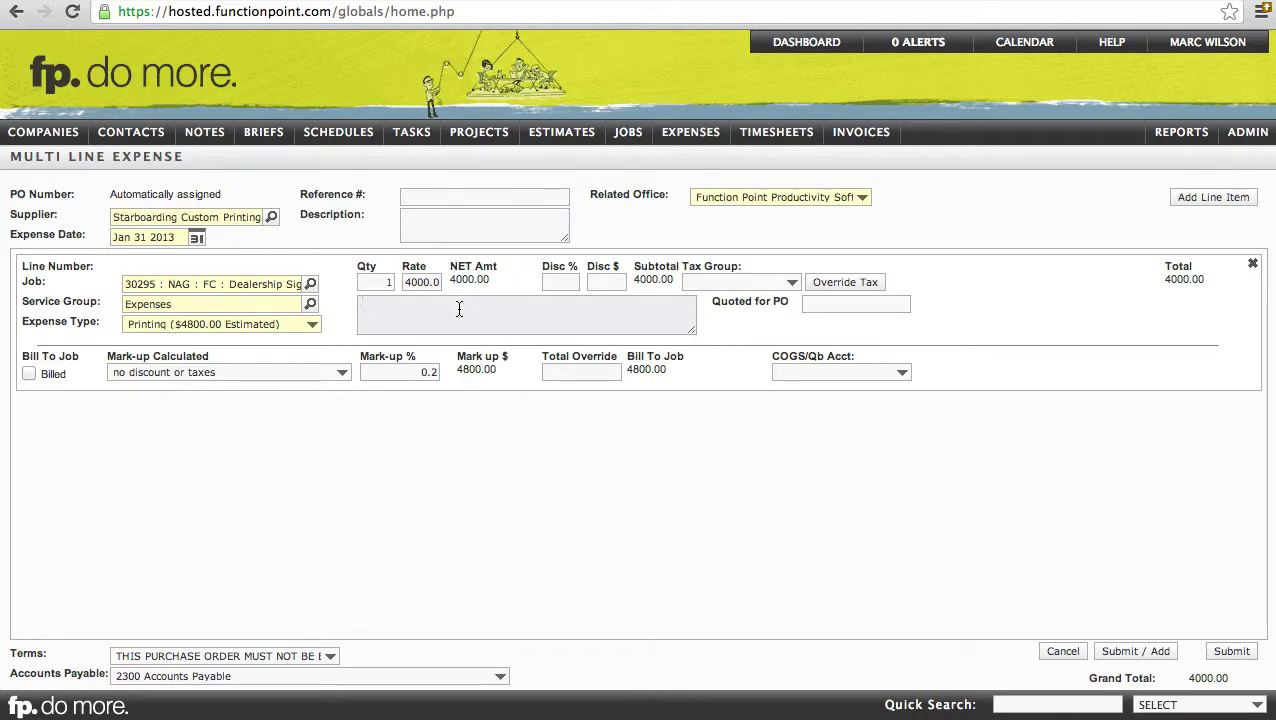
{"action": "left_click", "coordinate": [830, 310]}
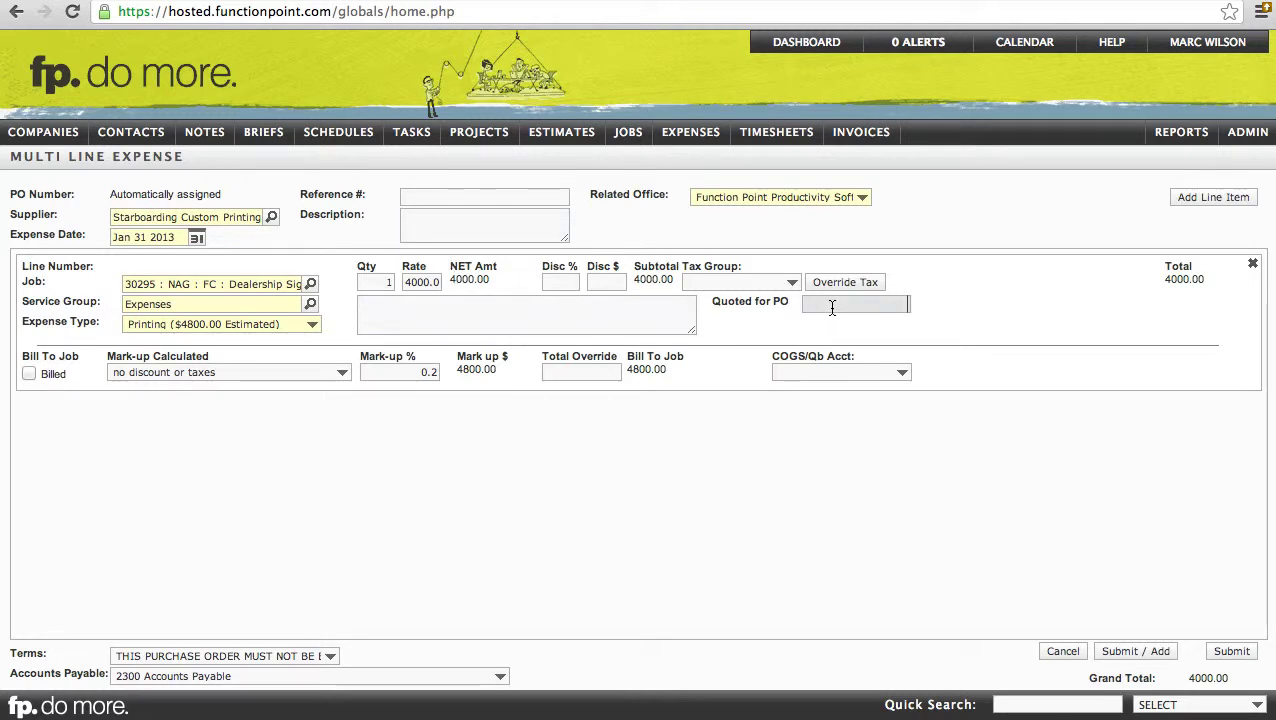
{"action": "type", "text": "4000"}
{"action": "left_click", "coordinate": [901, 375]}
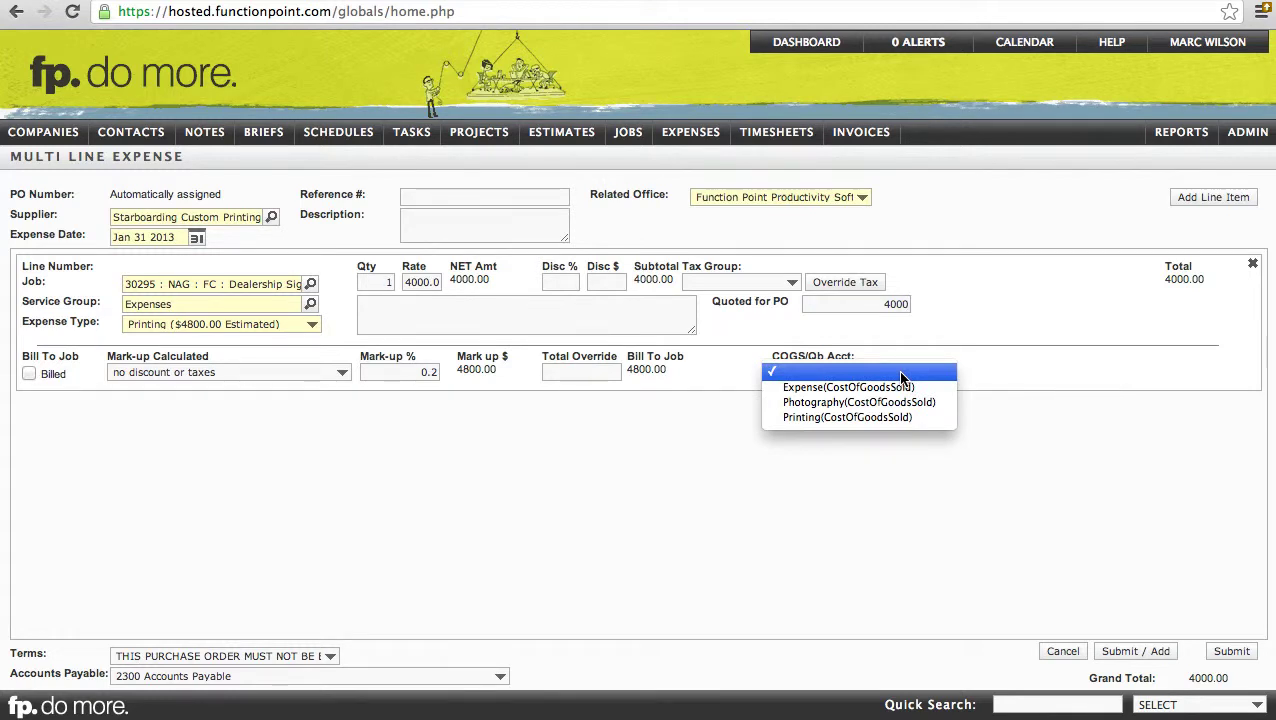
{"action": "left_click", "coordinate": [853, 418]}
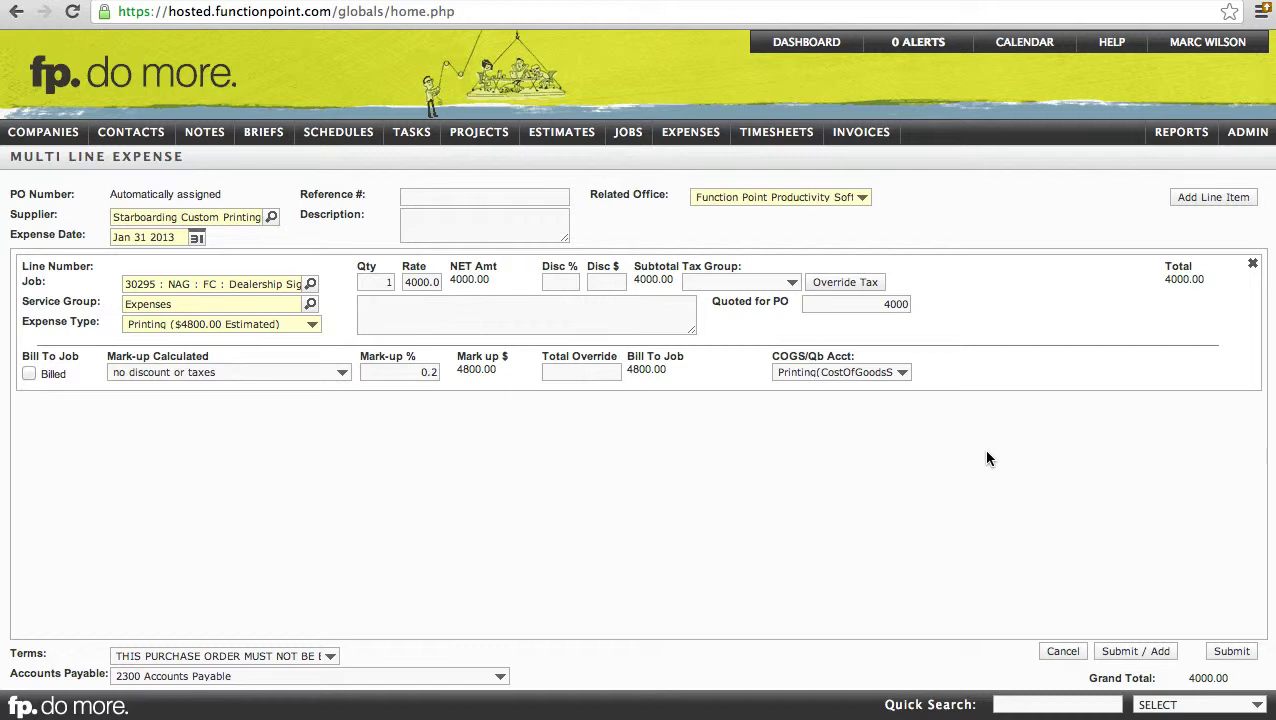
{"action": "left_click", "coordinate": [1231, 652]}
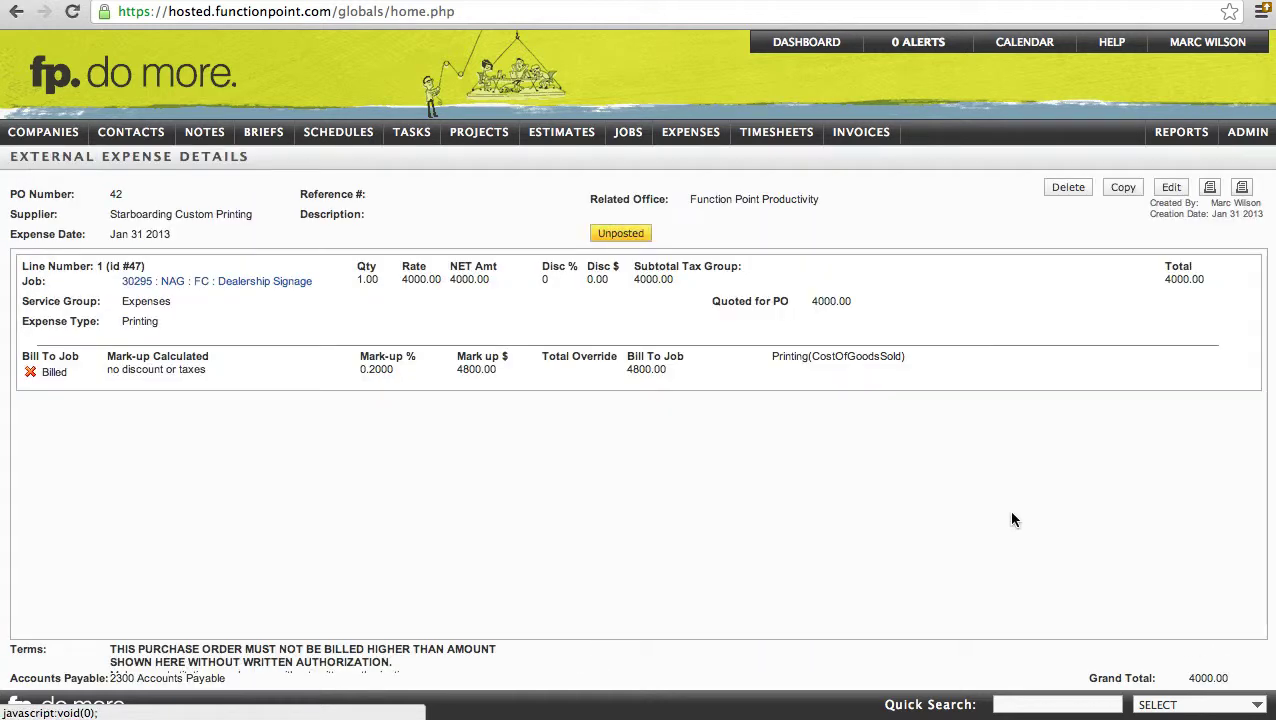
Step: Examine the actual amount of the Printing expense in the Dealership Signage job's financials, with the two service groups collapsed
{"action": "left_click", "coordinate": [276, 286]}
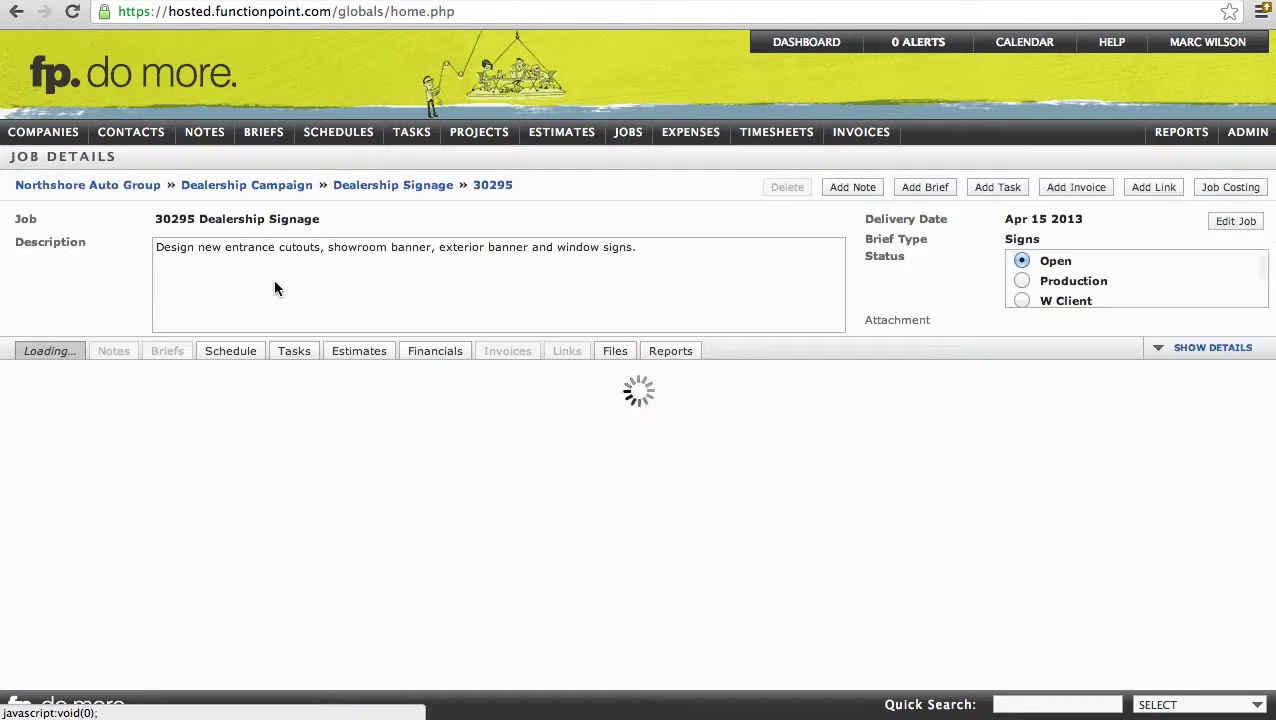
{"action": "left_click", "coordinate": [430, 351]}
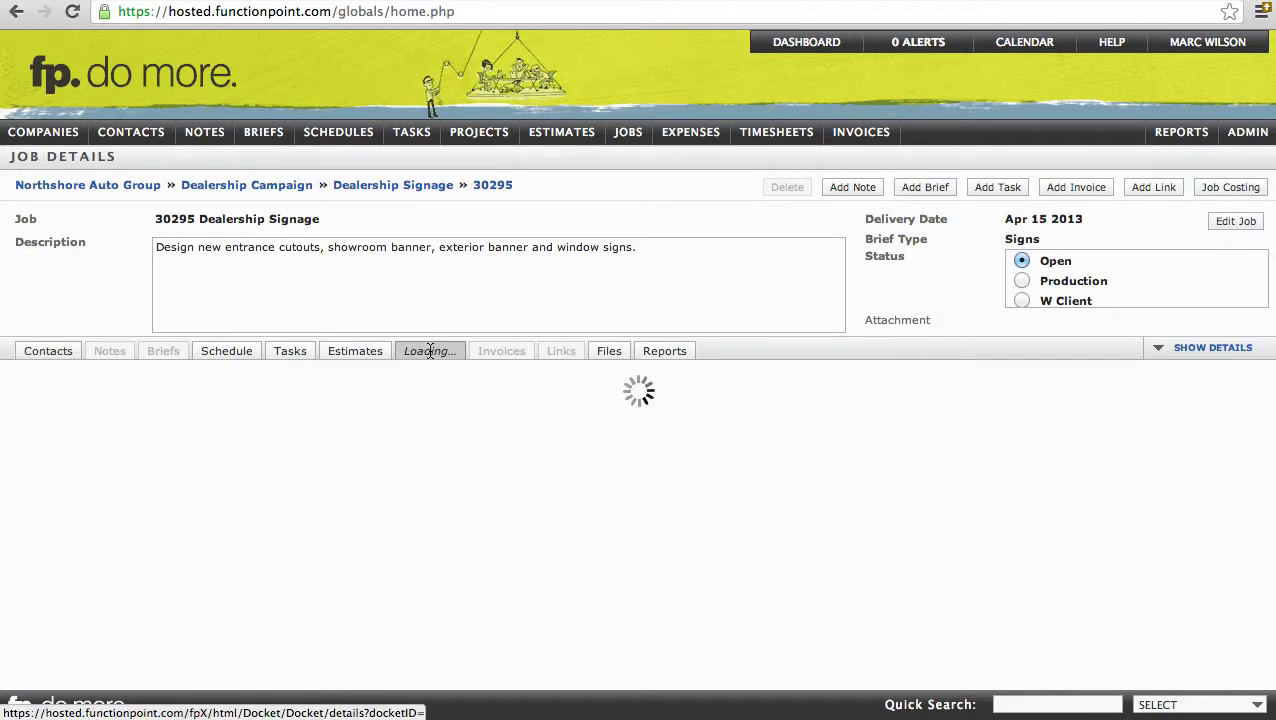
{"action": "left_click", "coordinate": [25, 410]}
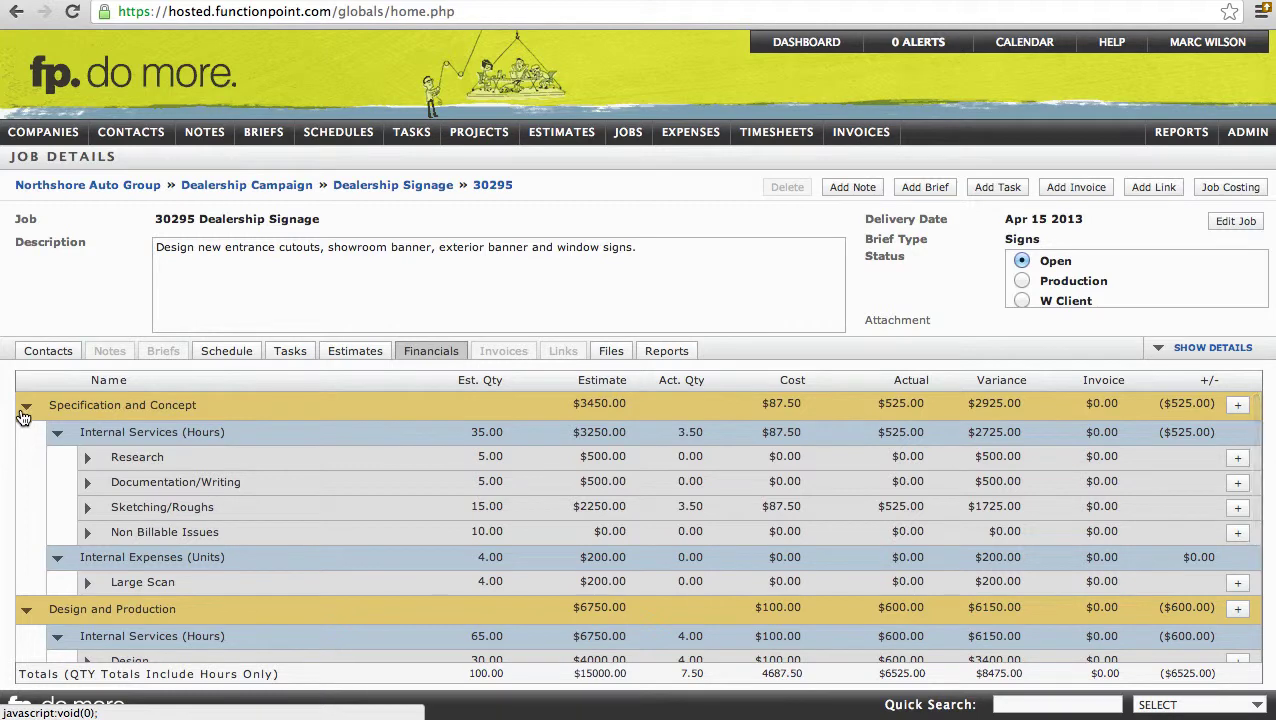
{"action": "left_click", "coordinate": [26, 436]}
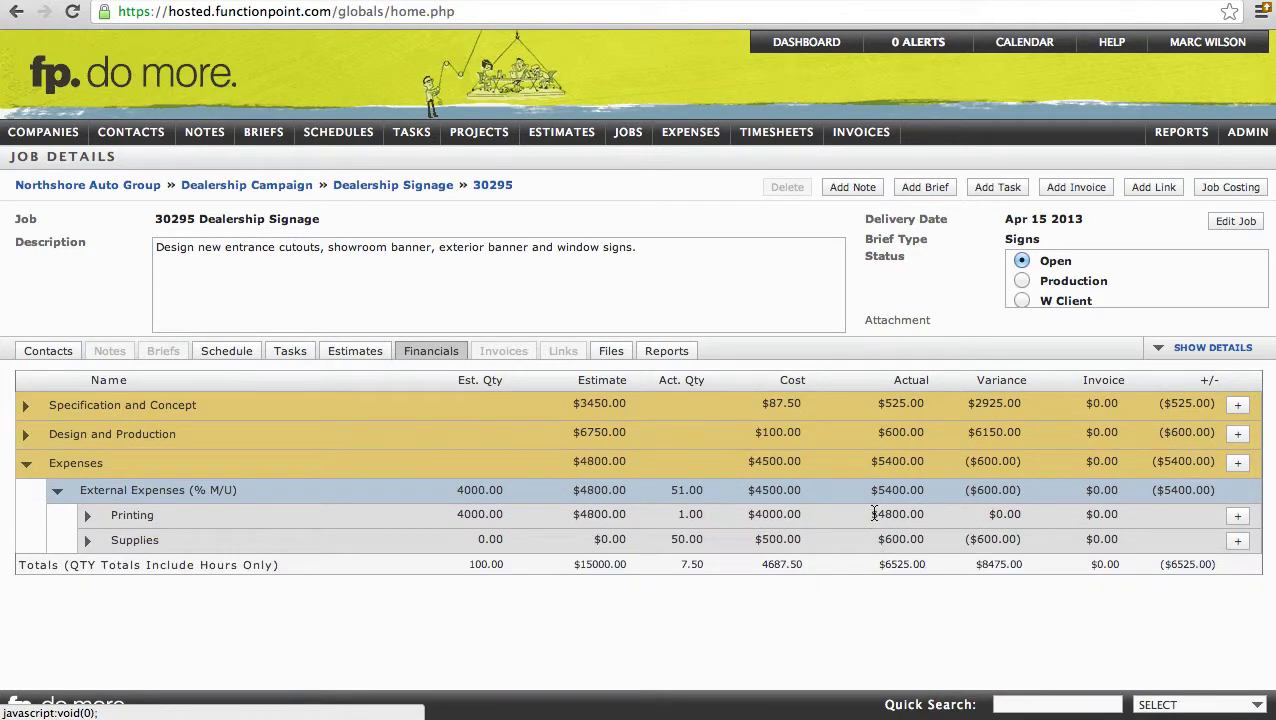
{"action": "left_click_drag", "start_coordinate": [868, 513], "coordinate": [921, 513]}
{"action": "left_click", "coordinate": [921, 513]}
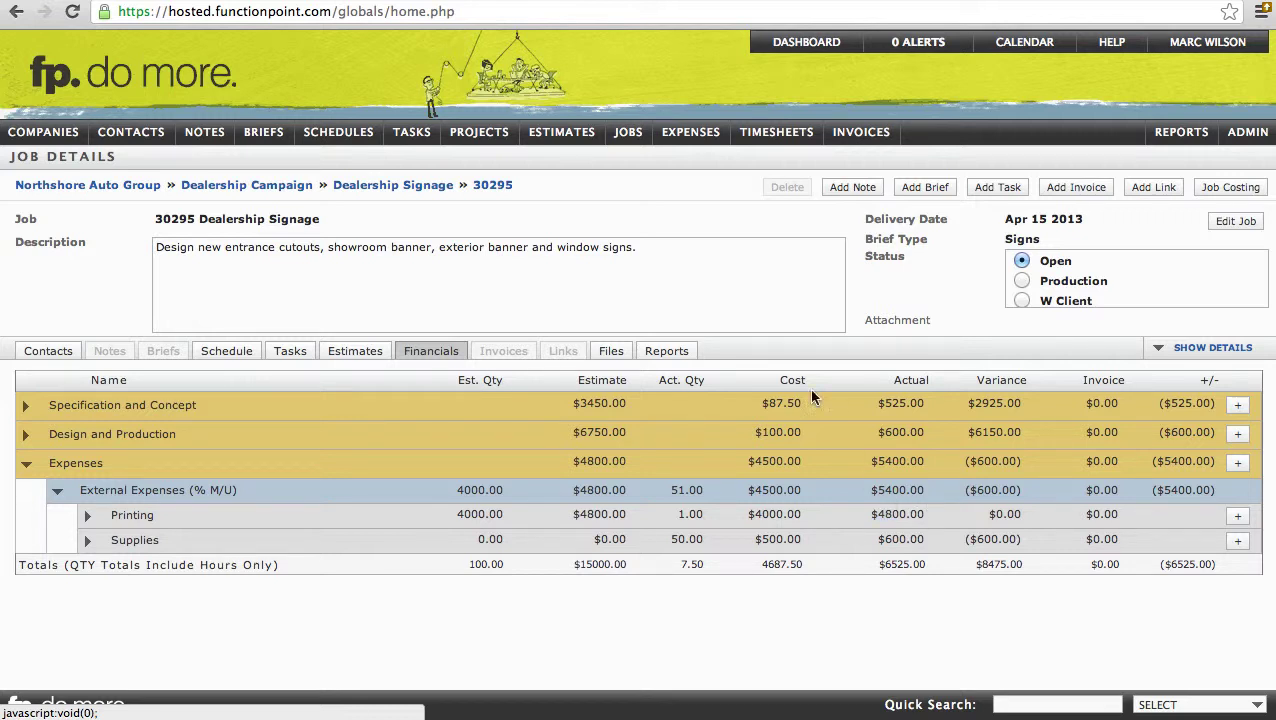